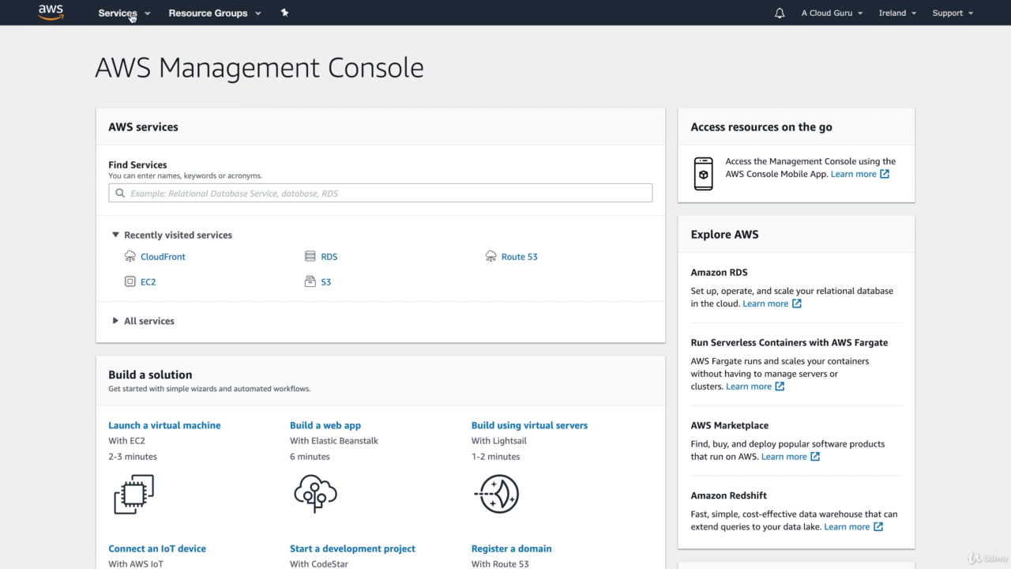
- Open the CloudFormation service and start creating a new stack
click(130, 14)
scroll(395, 209, down, 3)
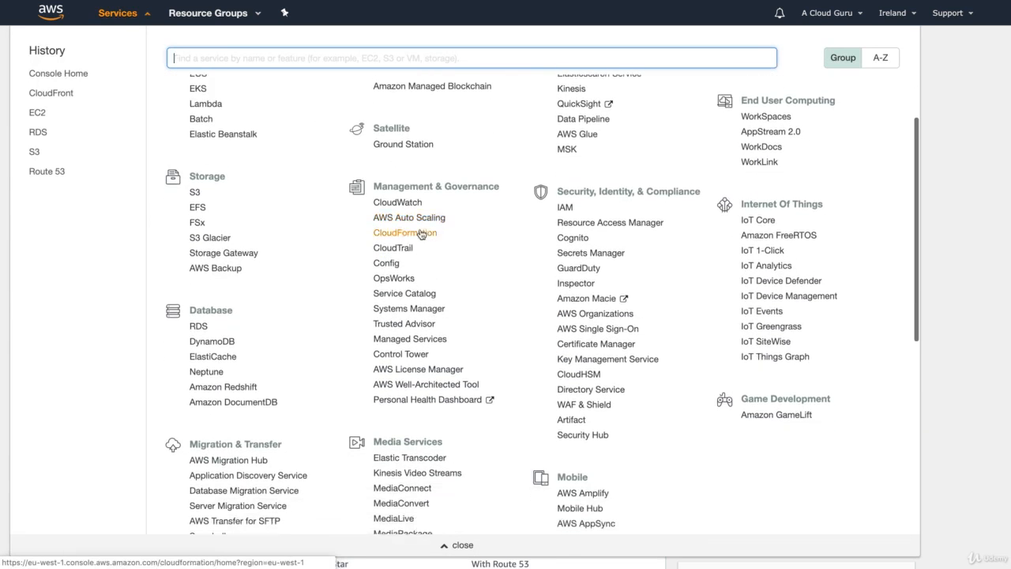
click(419, 233)
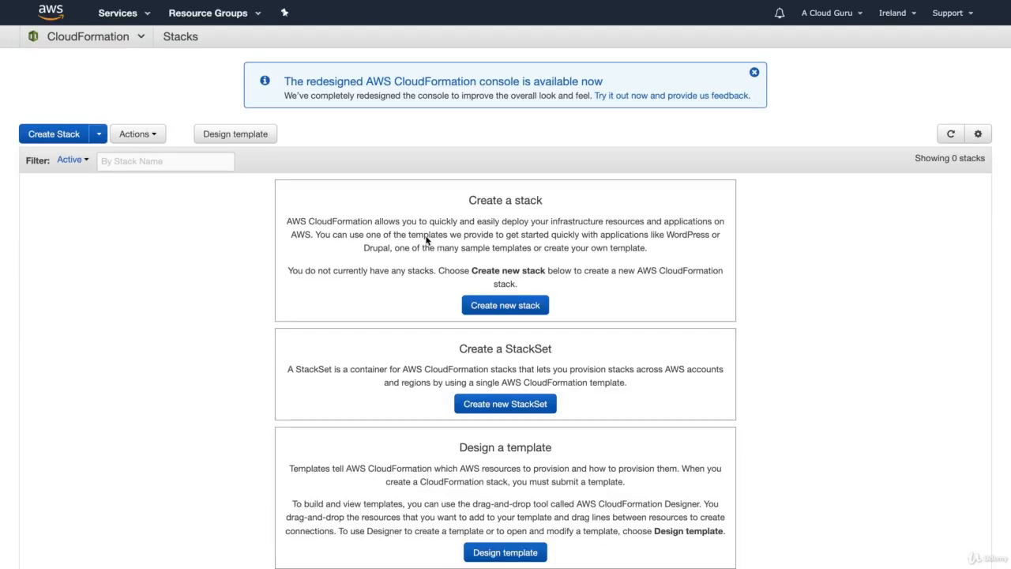
click(46, 134)
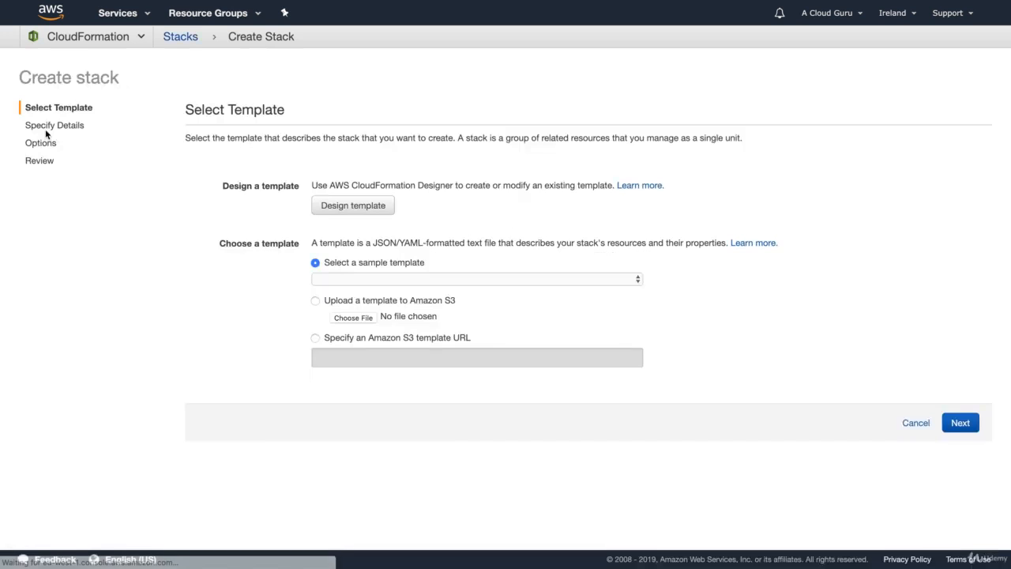
- Choose the single-instance WordPress blog sample template and continue to the stack details
click(387, 279)
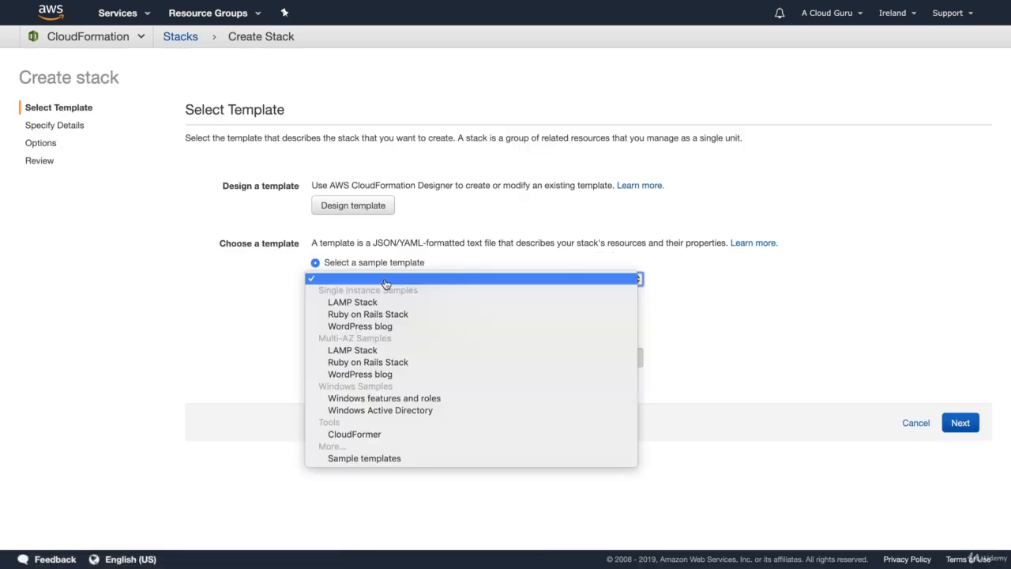
click(372, 326)
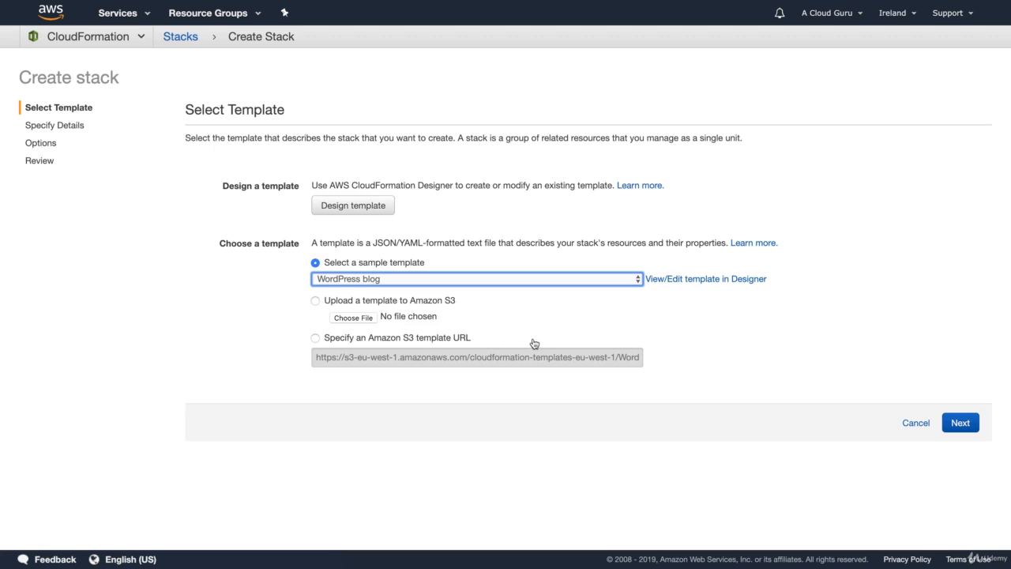
click(965, 421)
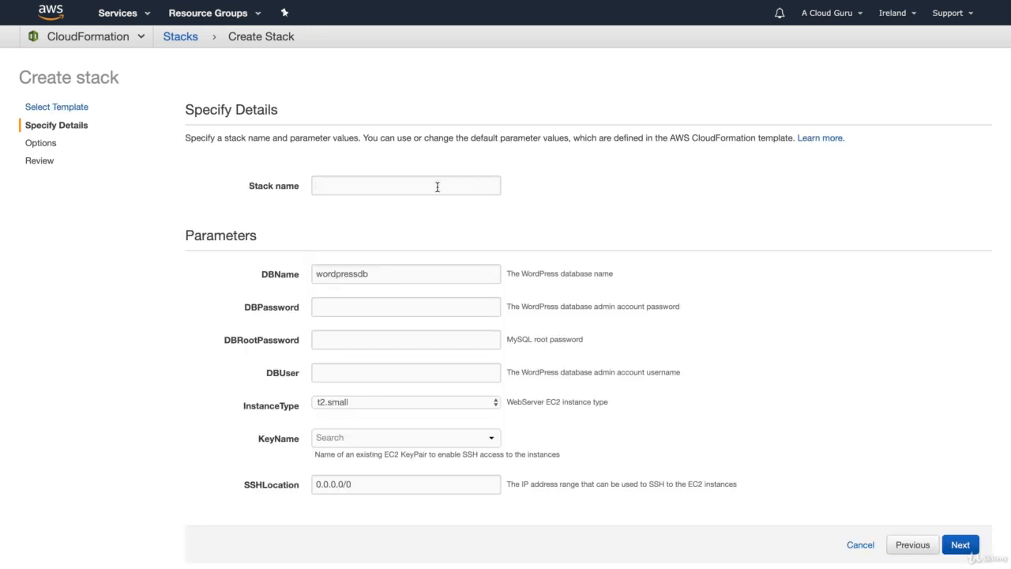
- Name the stack MyWPBlog and set its WordPress database name to acloudguru
click(437, 186)
text(MyWP)
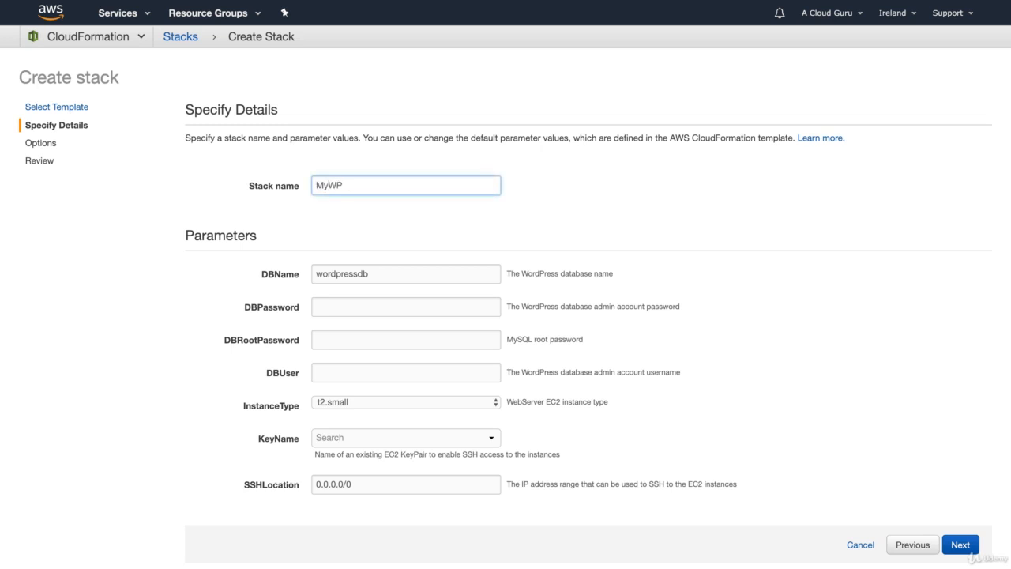
text(Blog)
key(Tab)
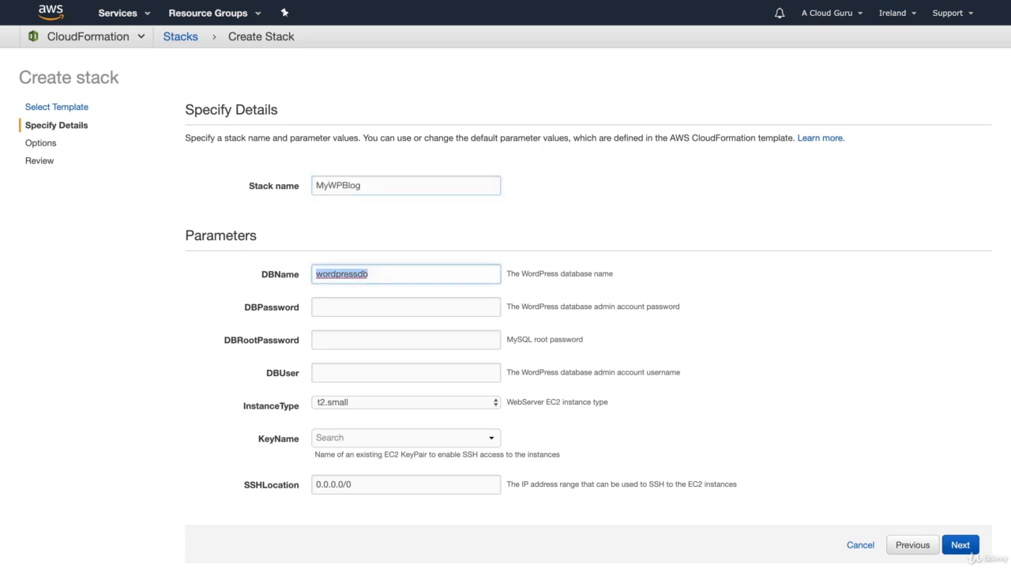
text(acloudguru)
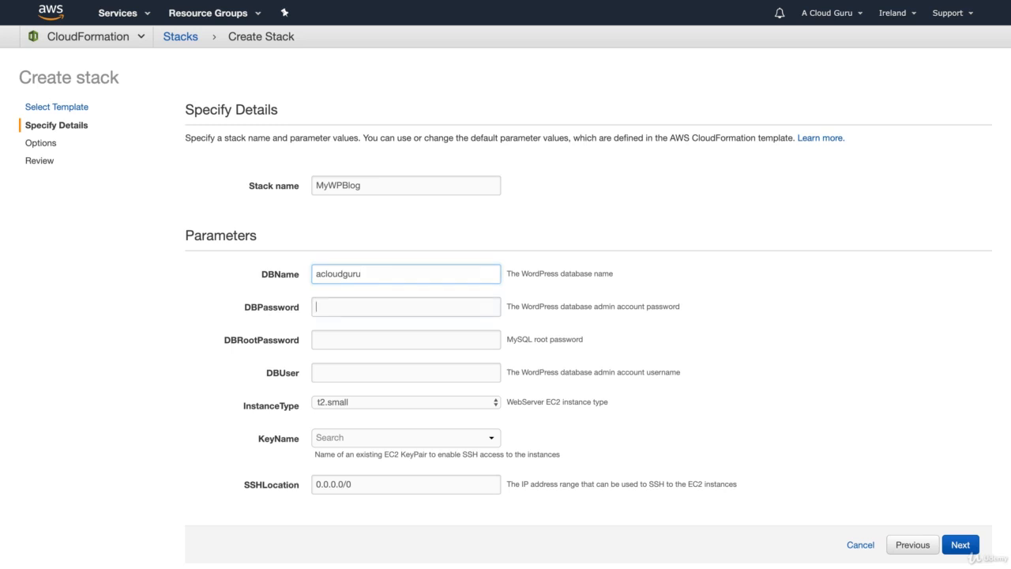
- Fill in the WordPress database admin password, the MySQL root password and the database admin username
key(Tab)
text(**********)
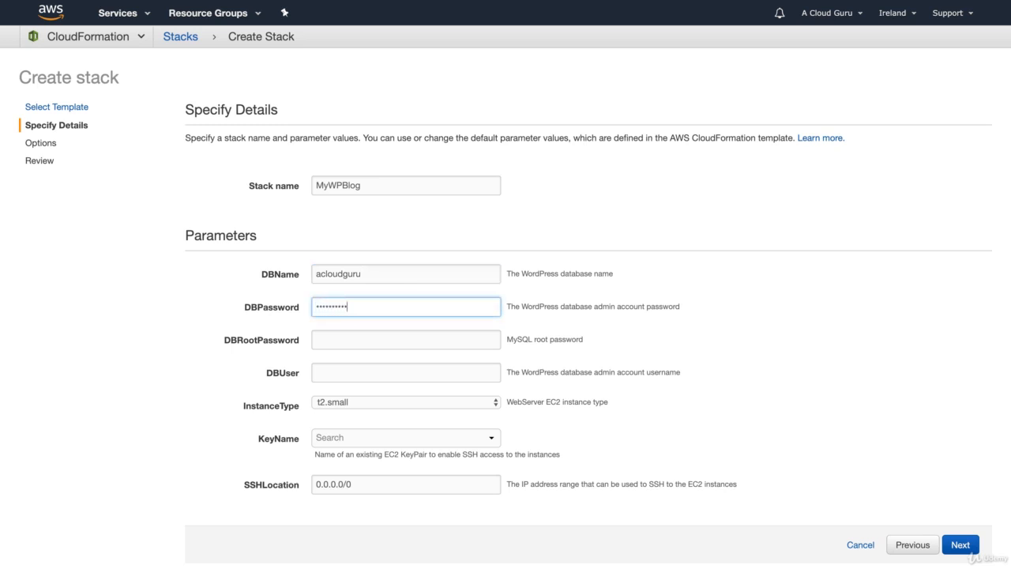
key(Tab)
text(**********)
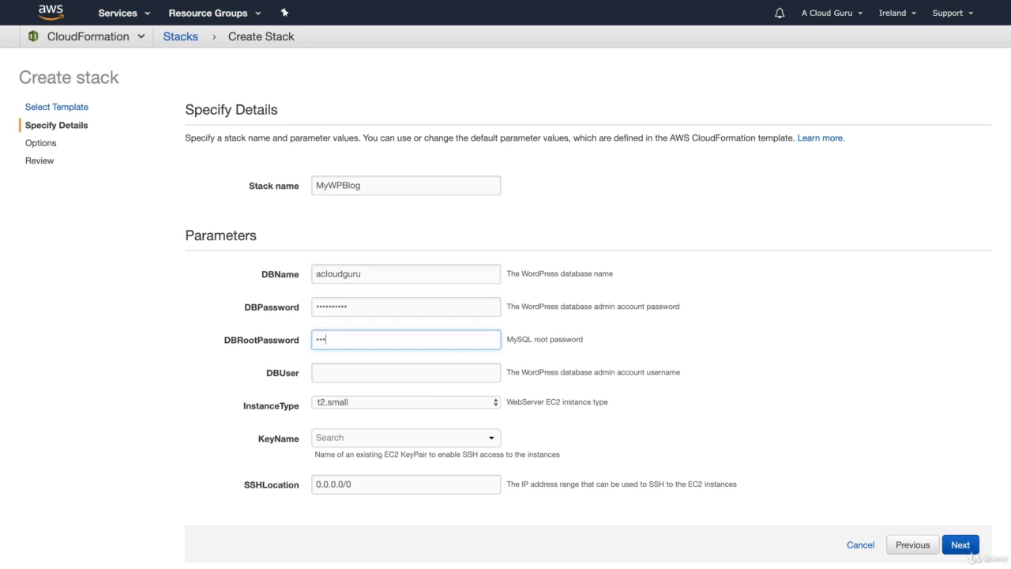
key(Tab)
text(**********)
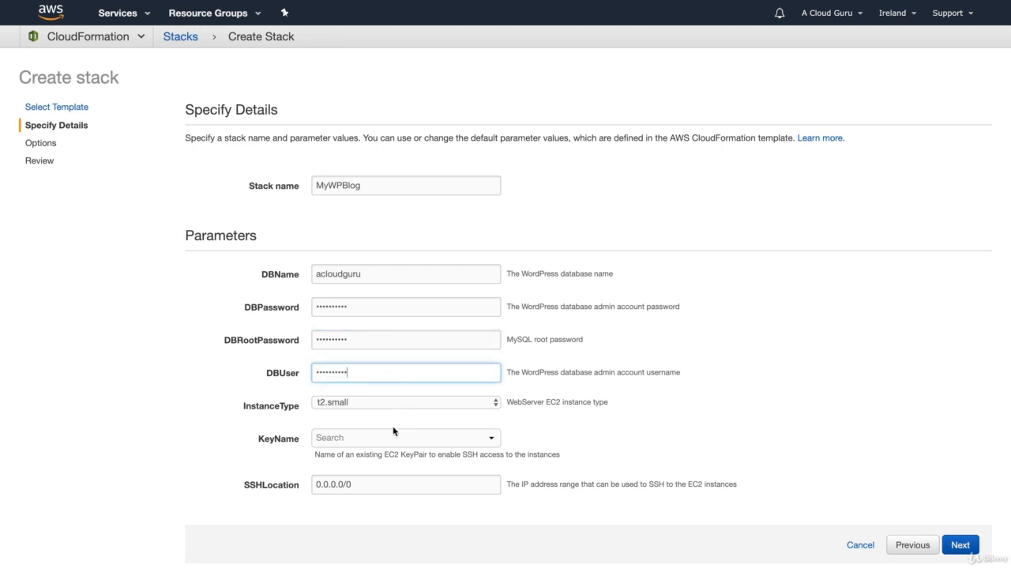
- Select the MyIrishKP key pair for SSH access and continue to the stack options
scroll(386, 438, down, 1)
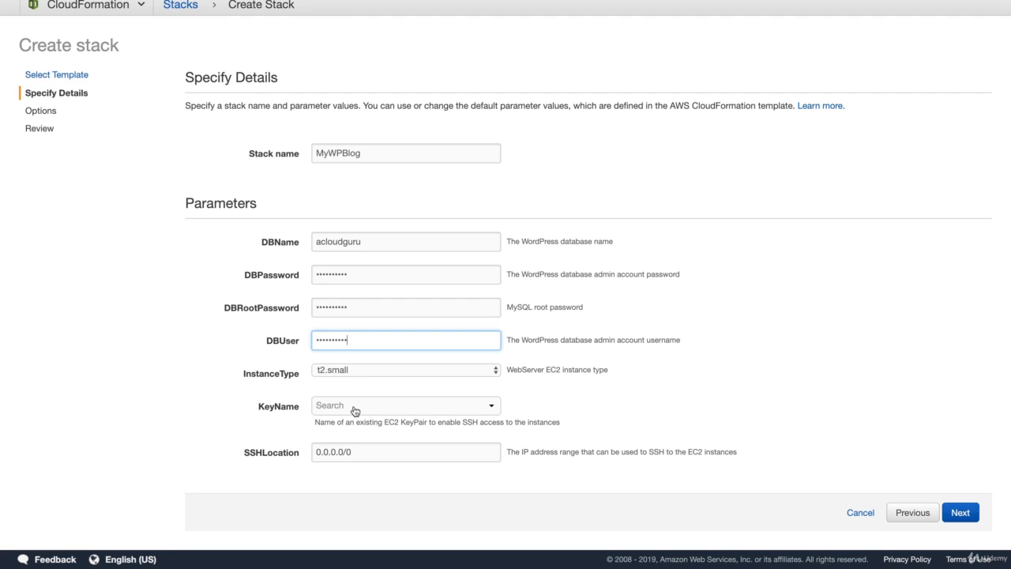
click(355, 408)
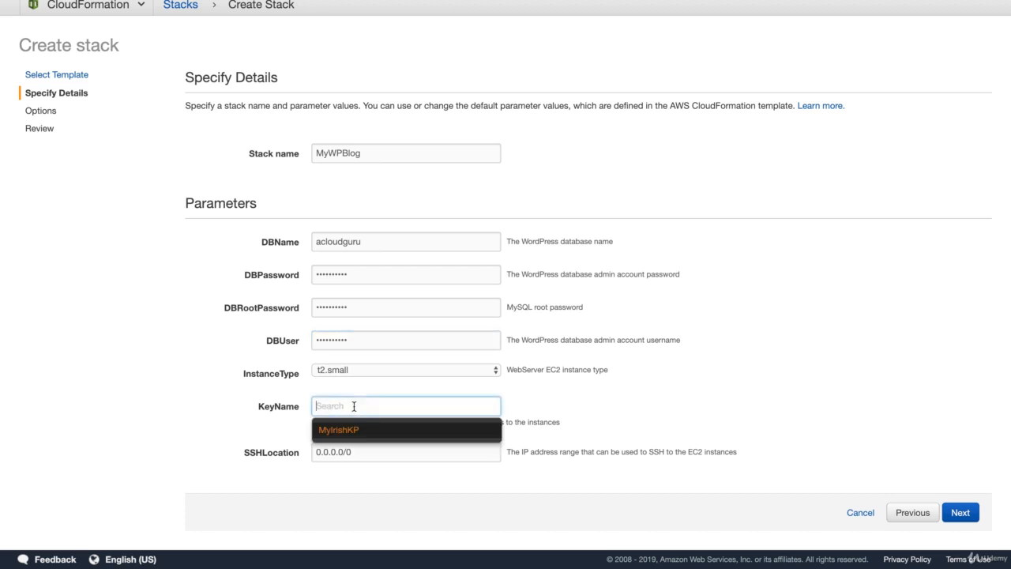
click(349, 427)
click(673, 348)
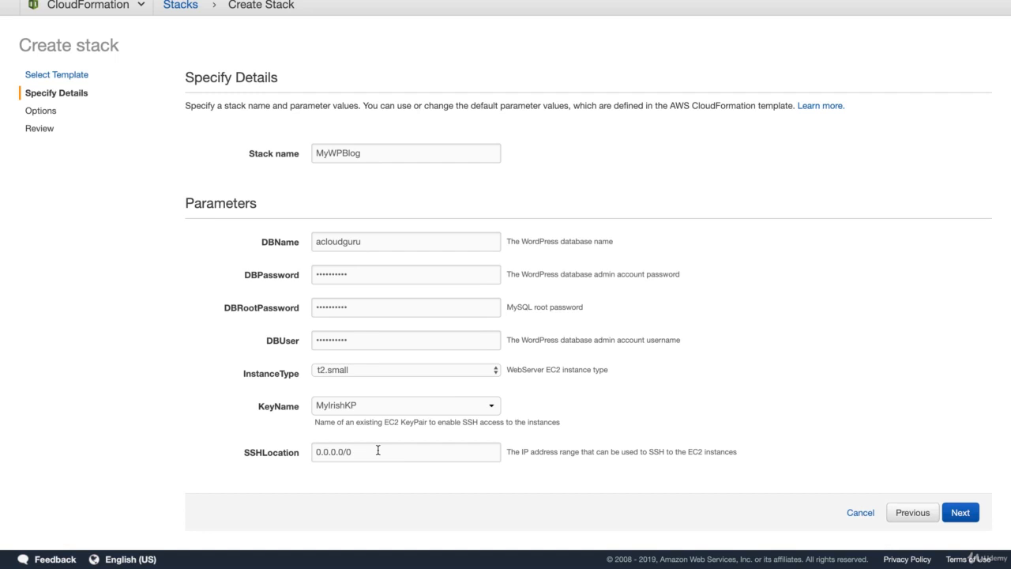
click(961, 511)
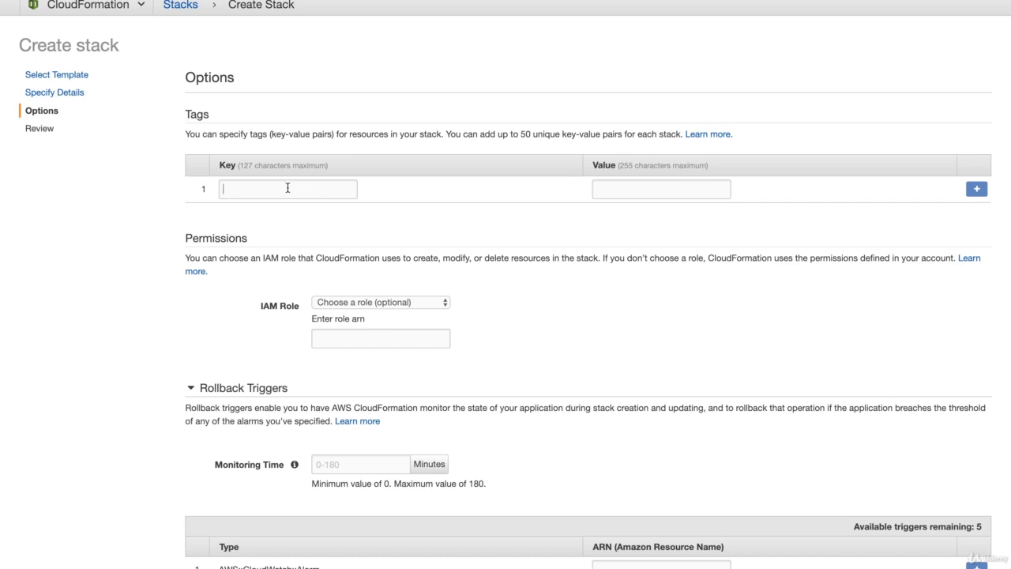
- Add a stack tag with the key Name and the value MyWPCFT
text(Name)
key(Tab)
text(MyWP)
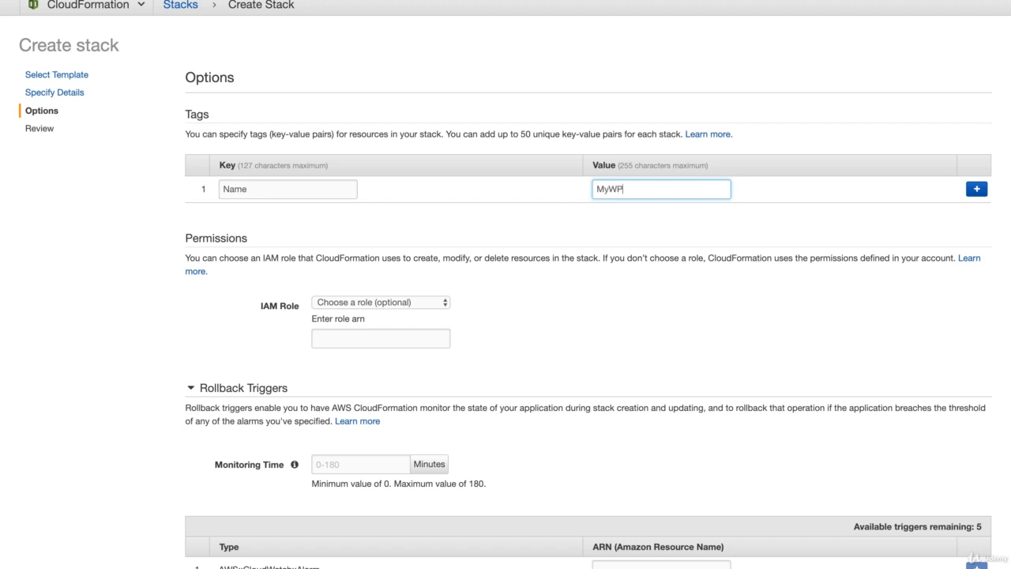
text(CFT)
- Check the optional IAM role choices without picking one, and continue to the stack review
scroll(273, 294, down, 3)
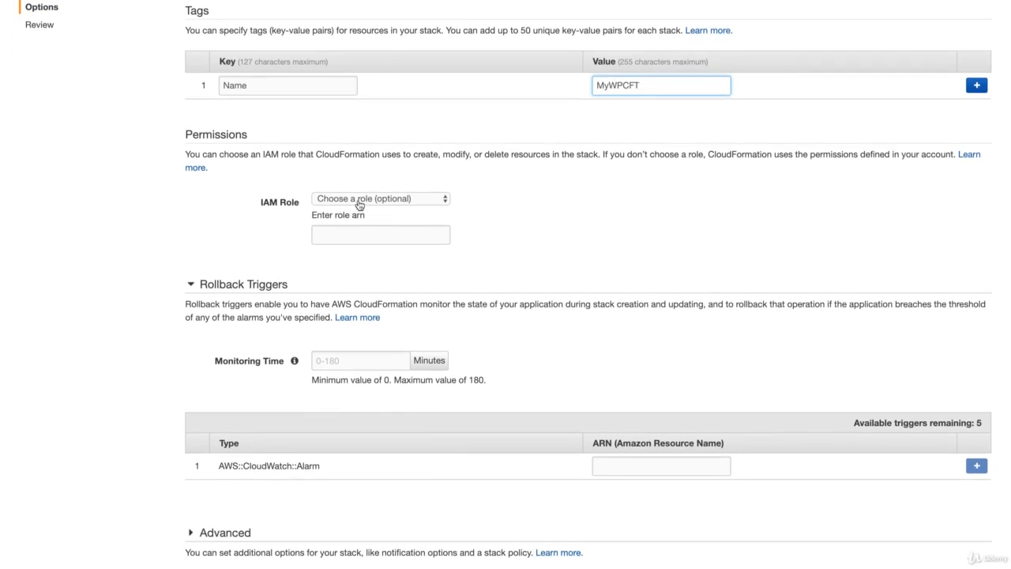
click(359, 204)
click(570, 208)
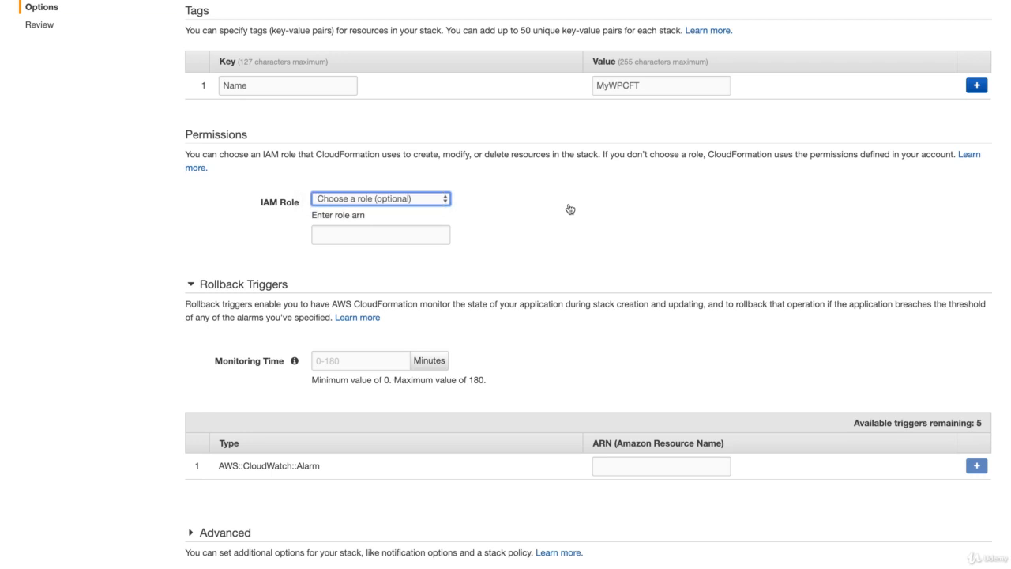
scroll(570, 208, down, 3)
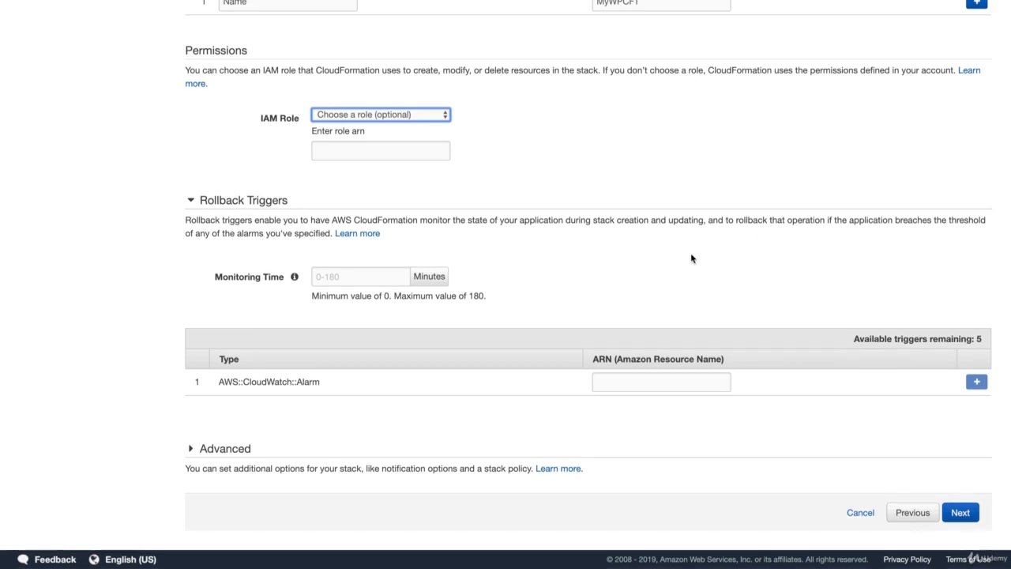
click(959, 515)
- Review the stack's template, details and options, and create the stack
scroll(900, 465, up, 5)
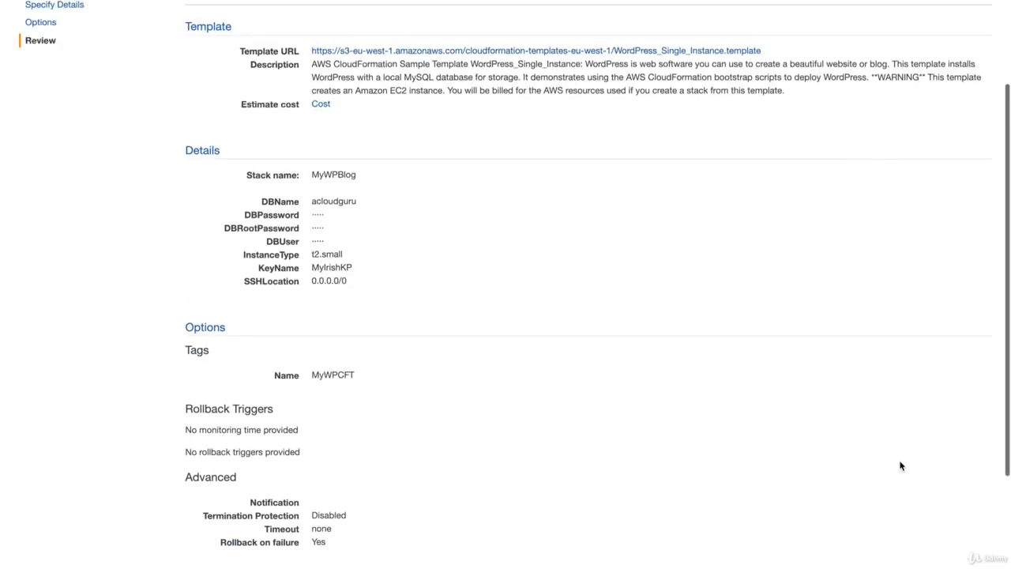
scroll(900, 466, down, 5)
scroll(900, 466, down, 1)
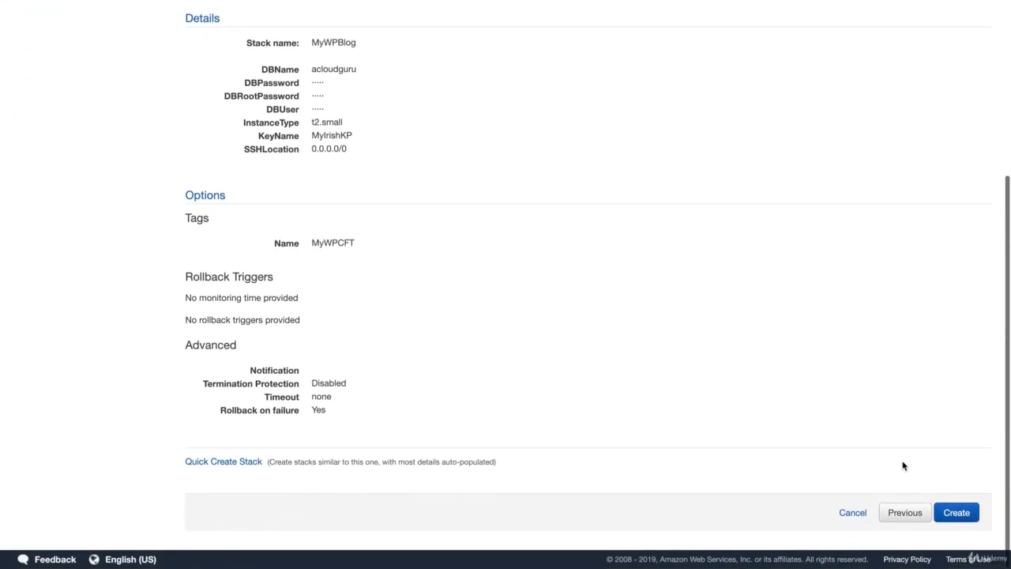
click(956, 514)
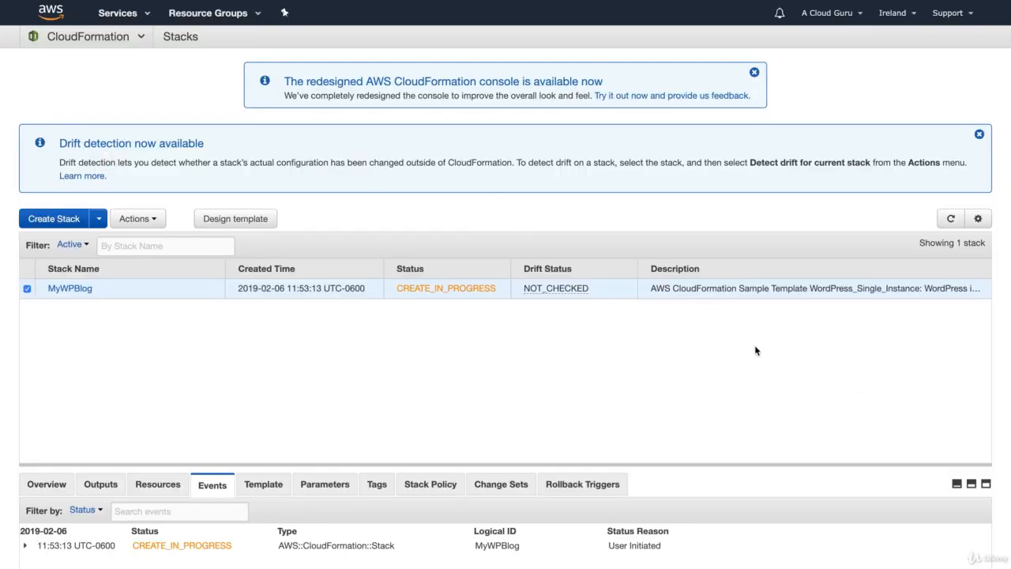
- Monitor the MyWPBlog stack's creation status and its events
scroll(754, 350, down, 2)
scroll(754, 350, down, 2)
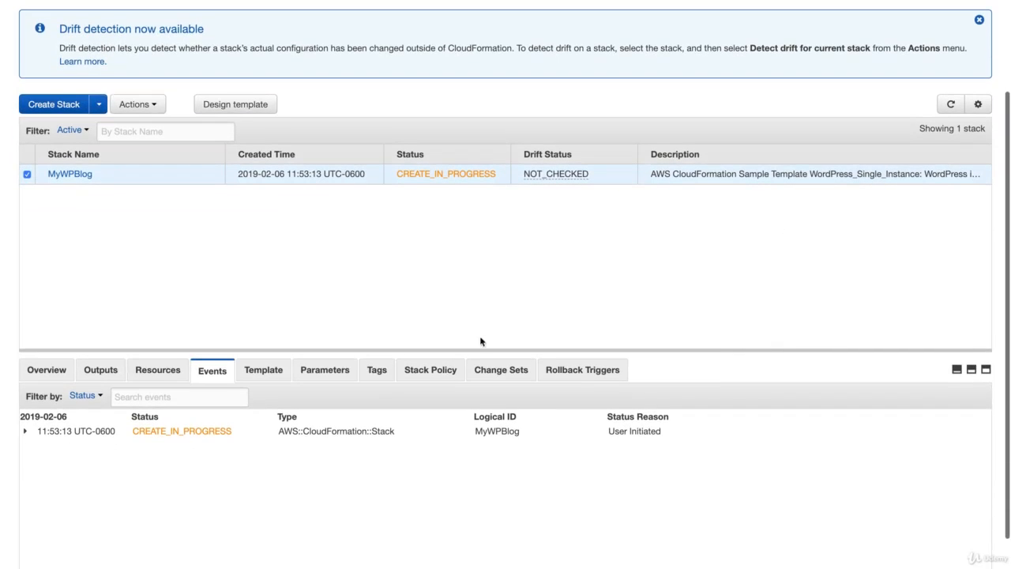
scroll(335, 434, down, 1)
scroll(335, 434, down, 1)
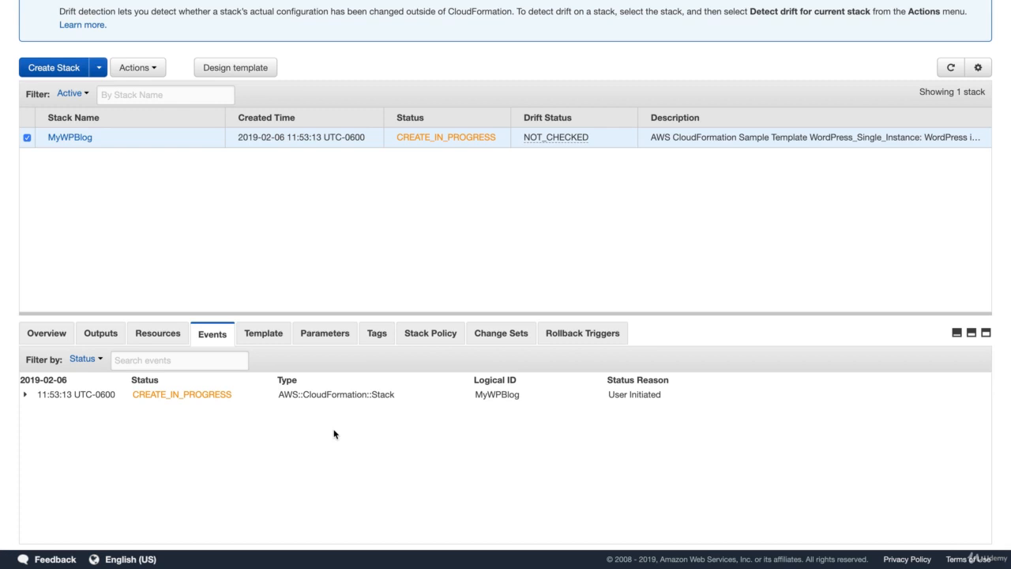
scroll(333, 434, up, 4)
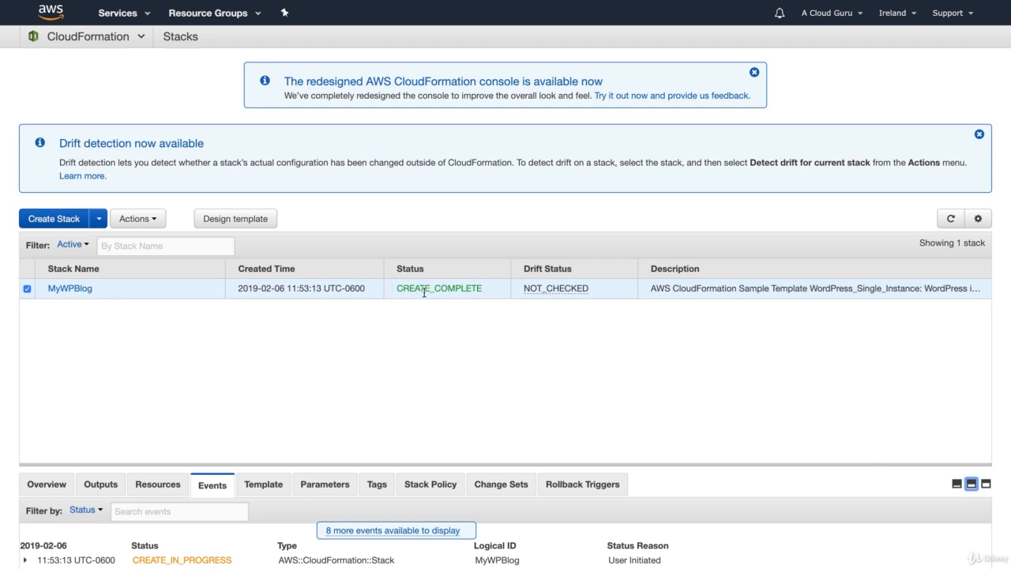
scroll(491, 494, down, 3)
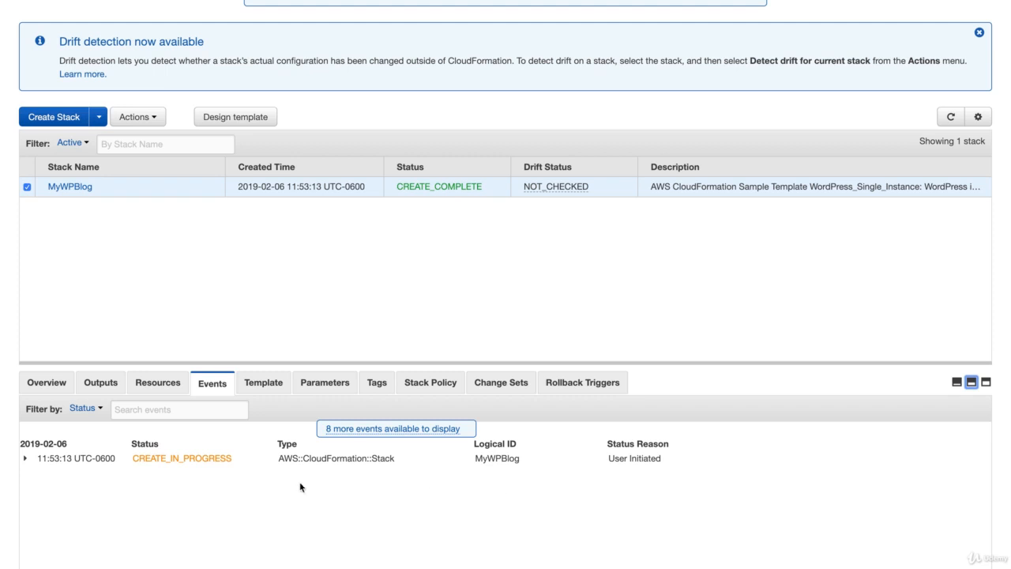
- Refresh the stack information and examine the complete list of MyWPBlog creation events
click(950, 116)
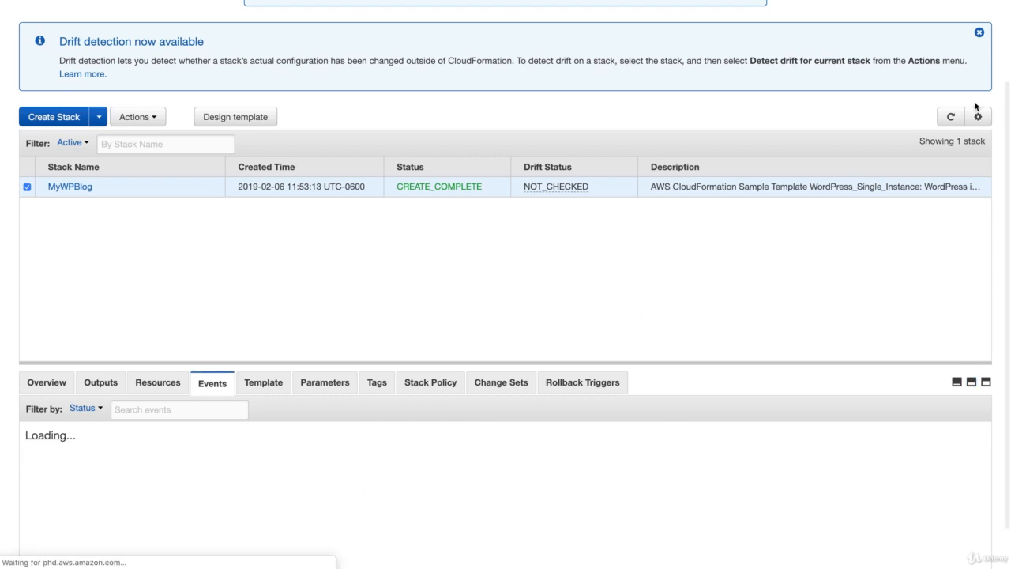
click(951, 116)
scroll(573, 368, down, 1)
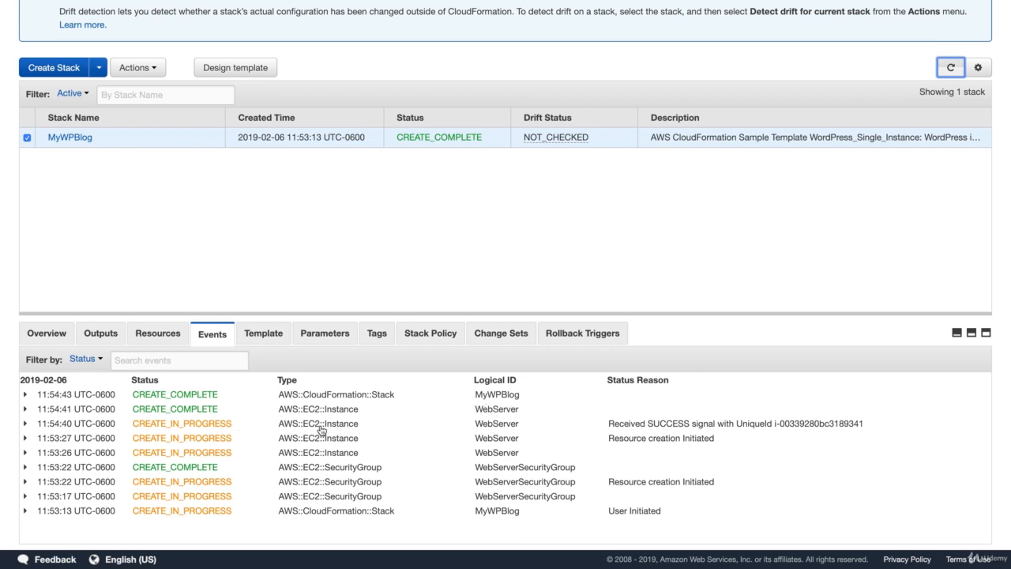
scroll(345, 407, up, 3)
scroll(345, 408, down, 3)
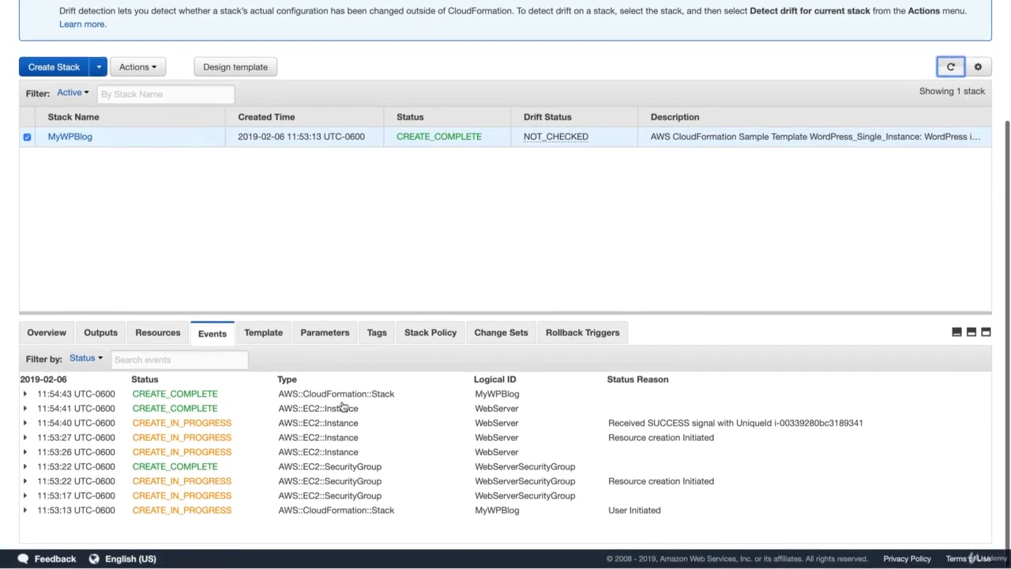
- Open the WordPress website URL from the stack's outputs, and view the stack's resources
click(105, 338)
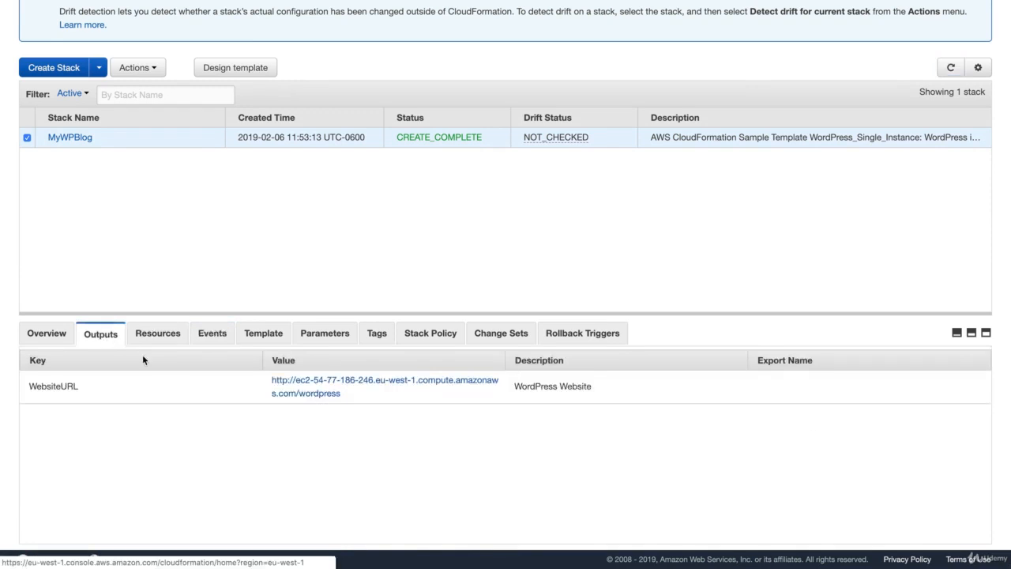
click(310, 392)
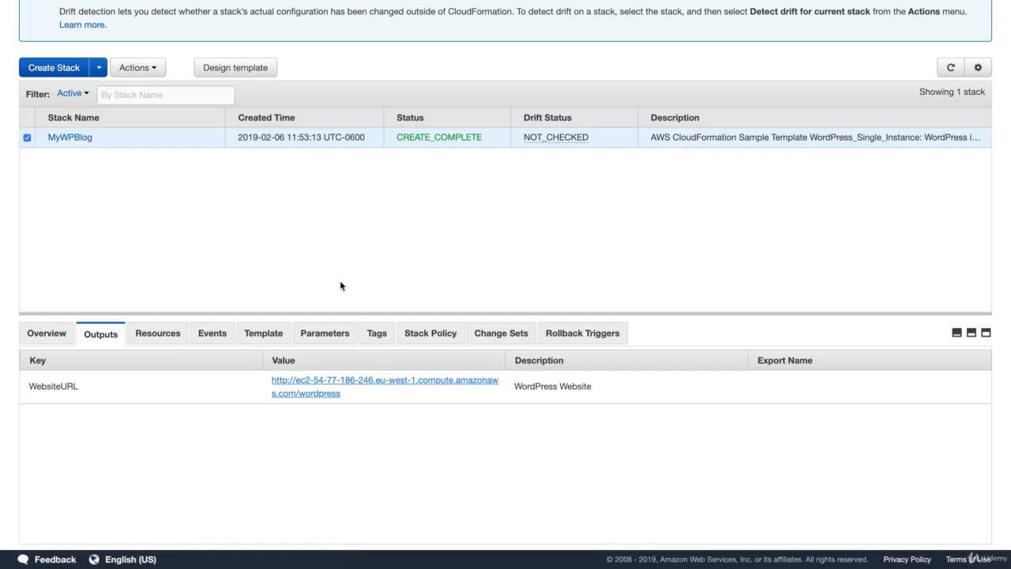
click(147, 332)
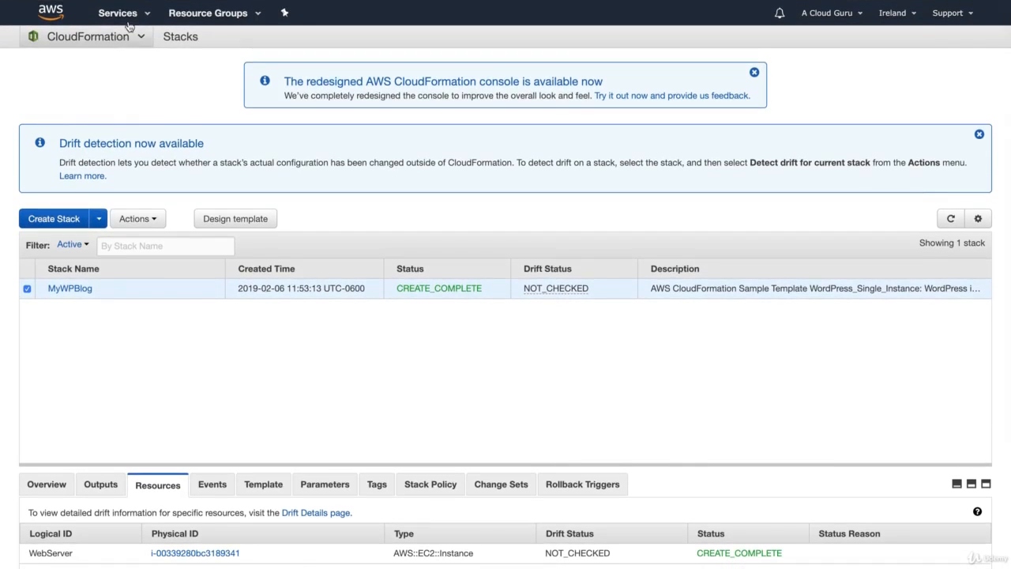
- Open the Amazon RDS service from the AWS database services
click(130, 14)
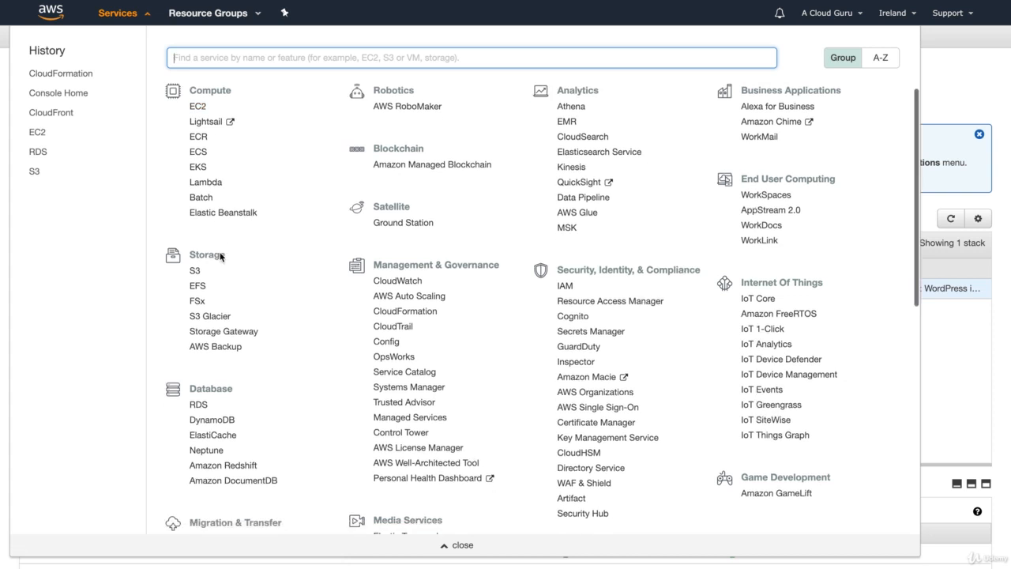
scroll(219, 256, down, 2)
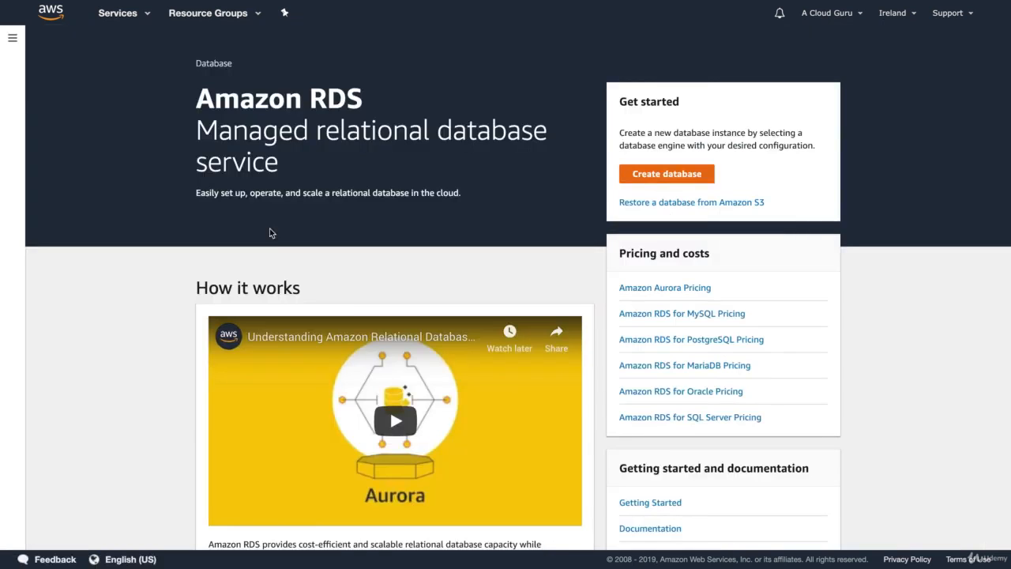
- Open the EC2 service and view the running instances in the Ireland region
click(141, 18)
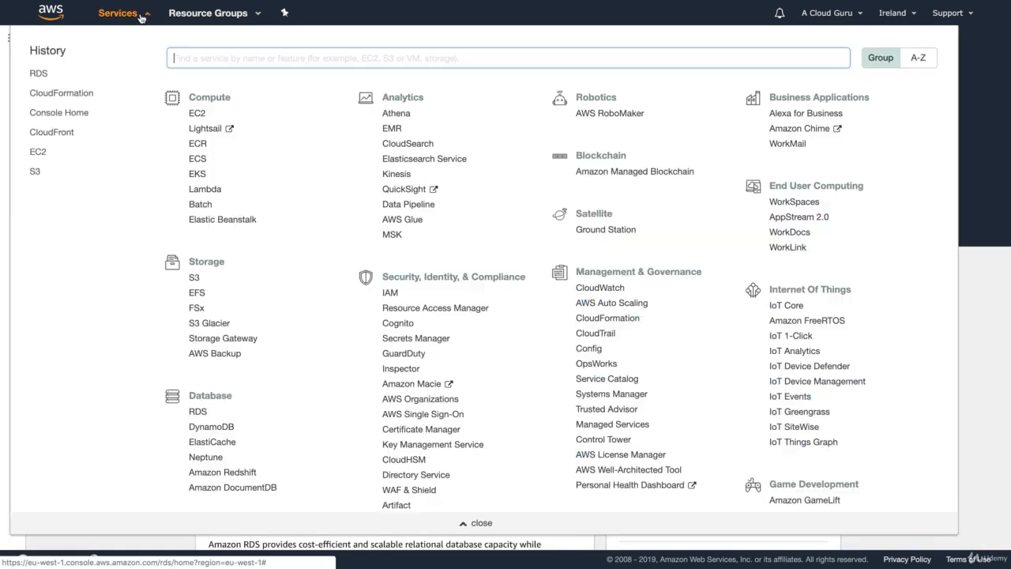
click(201, 113)
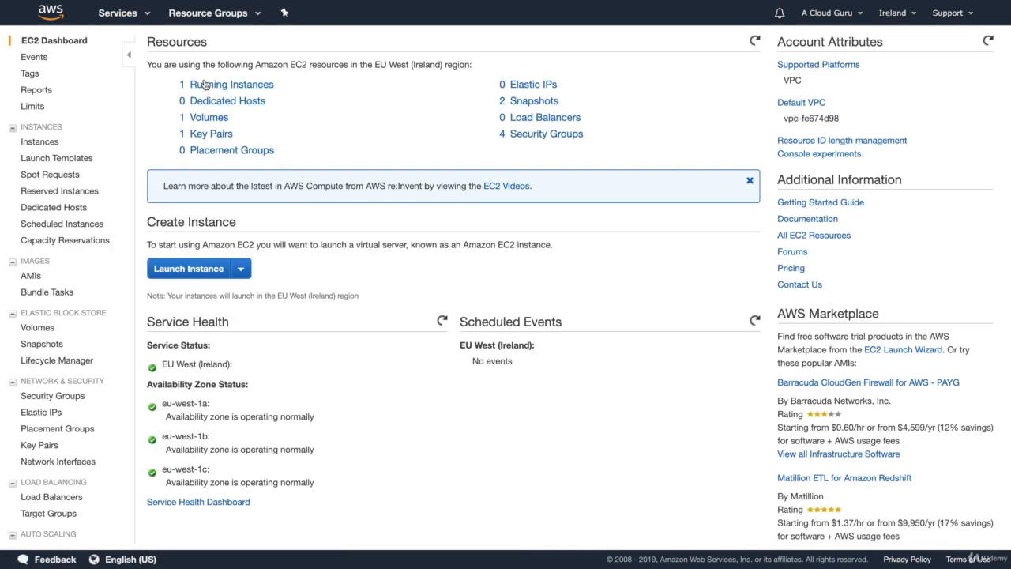
click(204, 84)
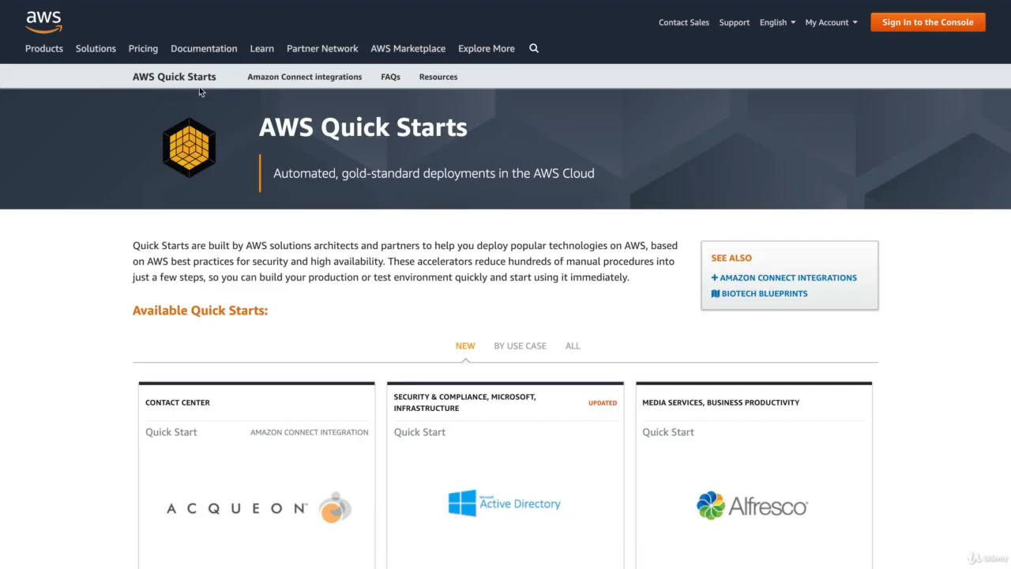
- Browse the newest deployments in the AWS Quick Starts catalogue, including their descriptions and deployment times
scroll(312, 262, down, 2)
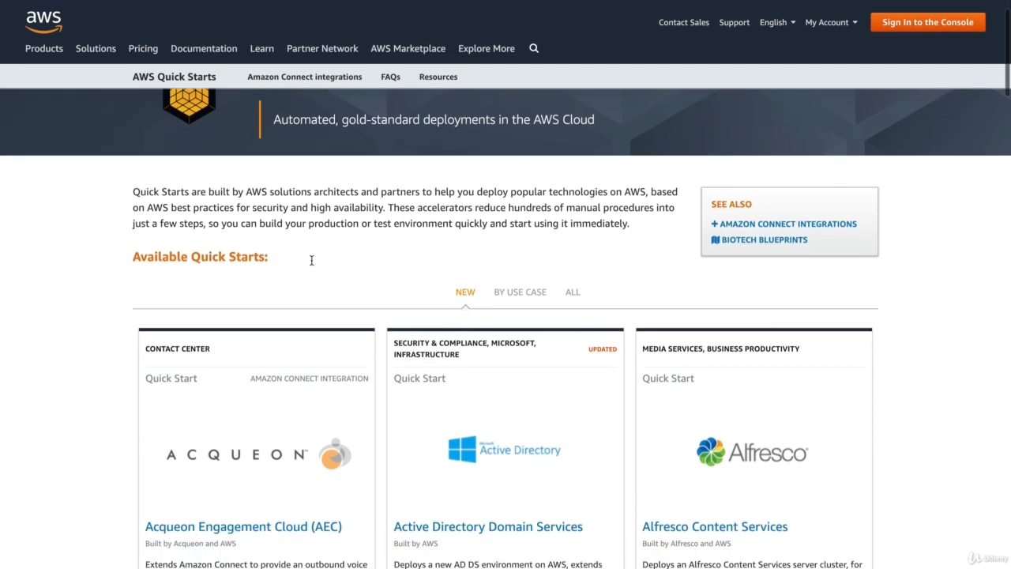
scroll(312, 264, down, 1)
scroll(312, 265, down, 1)
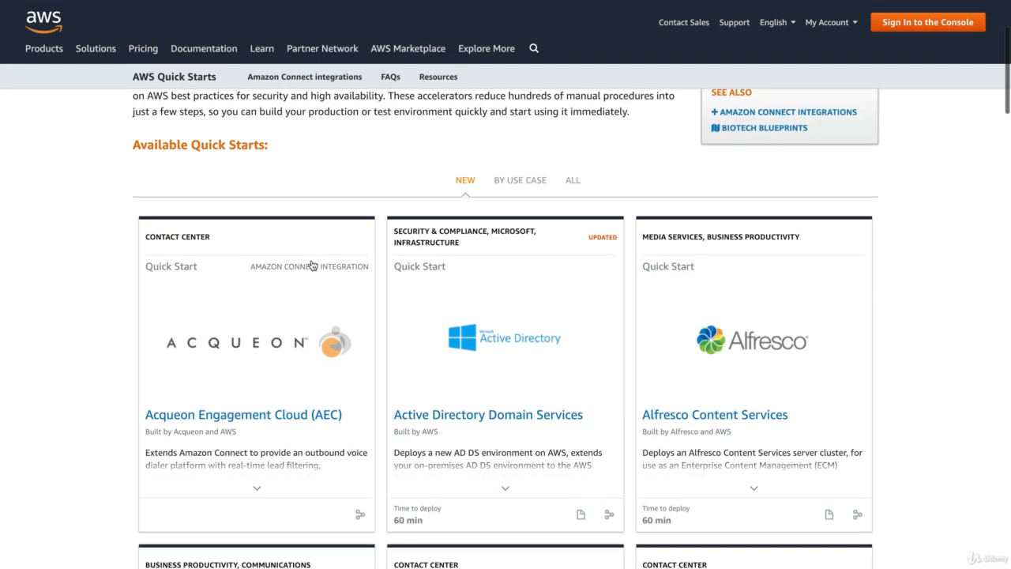
scroll(312, 265, down, 4)
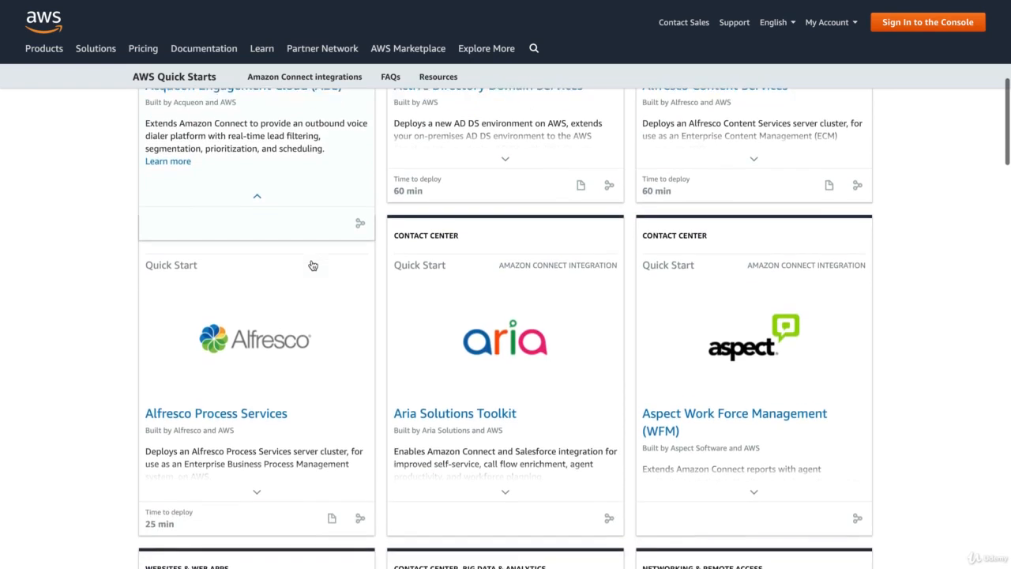
scroll(312, 264, down, 4)
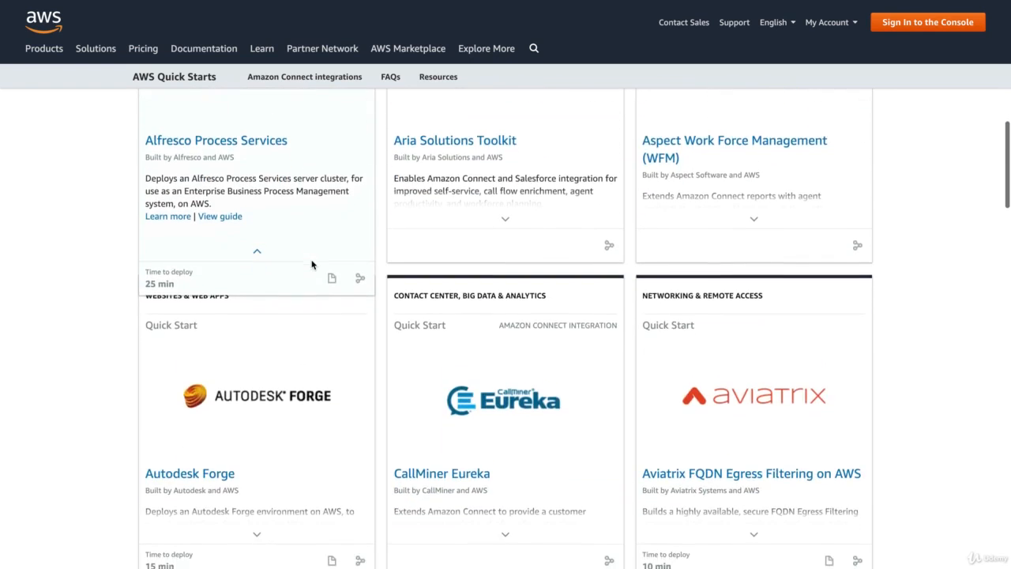
scroll(312, 264, down, 5)
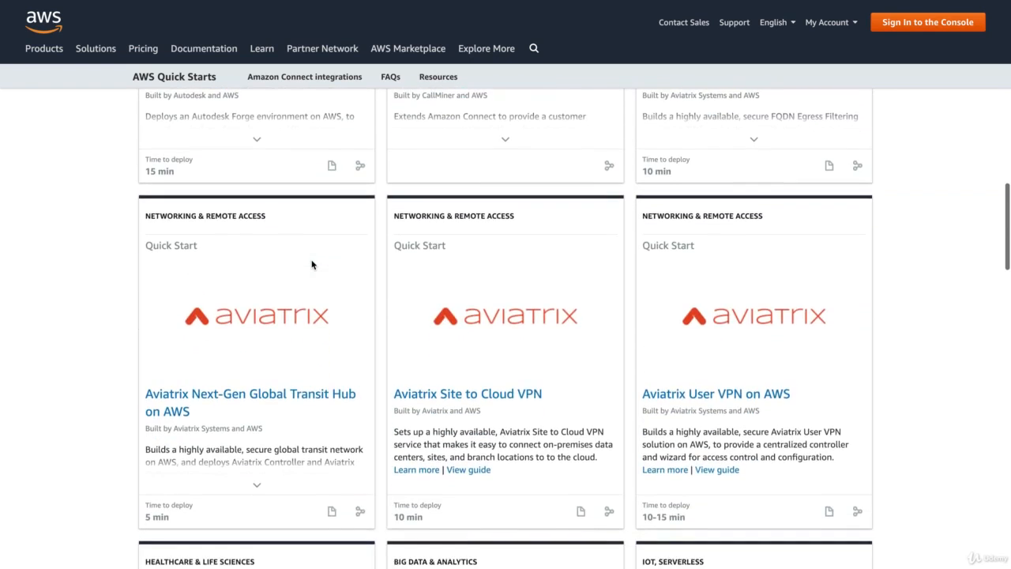
scroll(312, 264, down, 3)
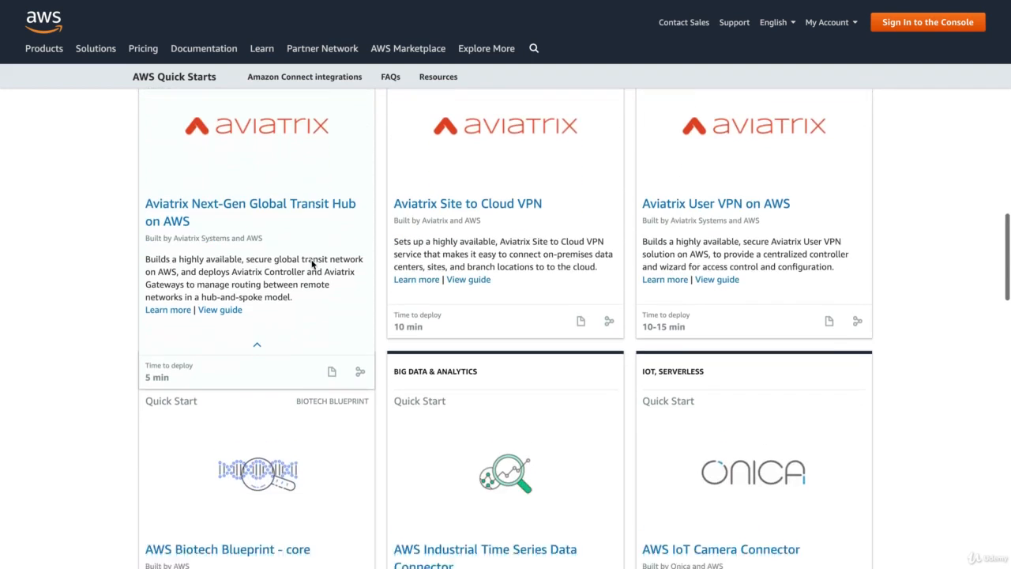
scroll(312, 264, down, 1)
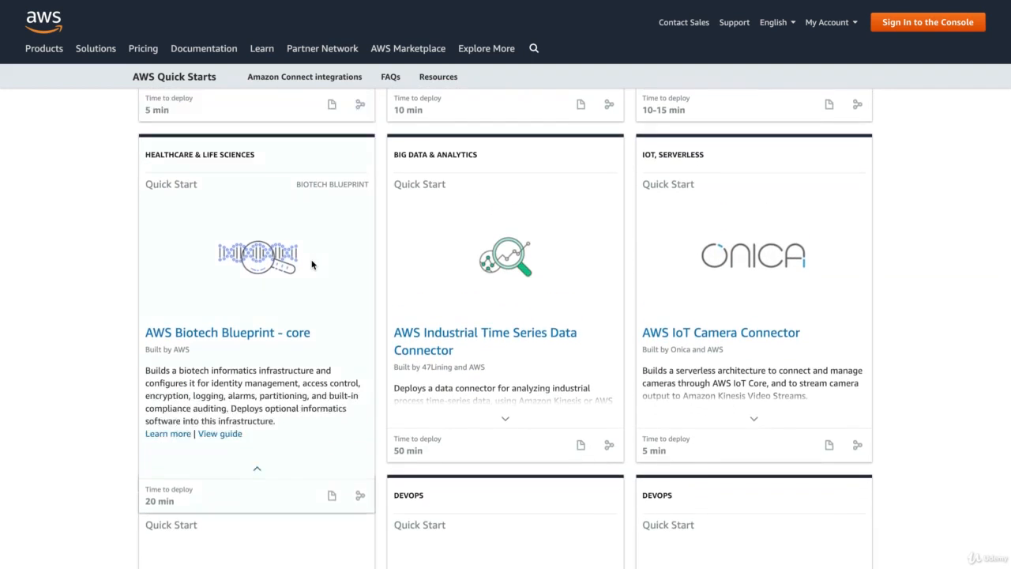
scroll(312, 265, down, 4)
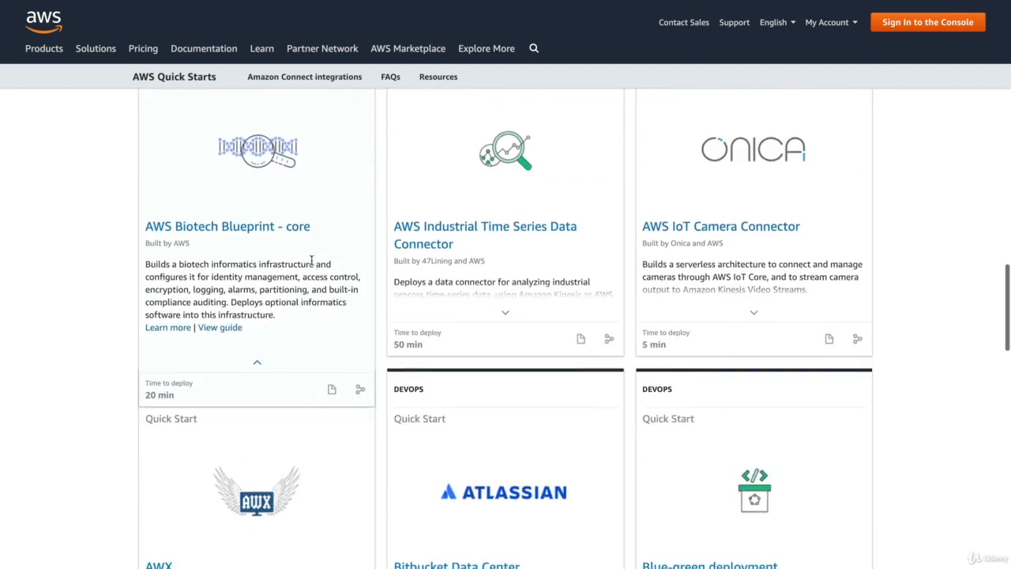
scroll(312, 262, down, 7)
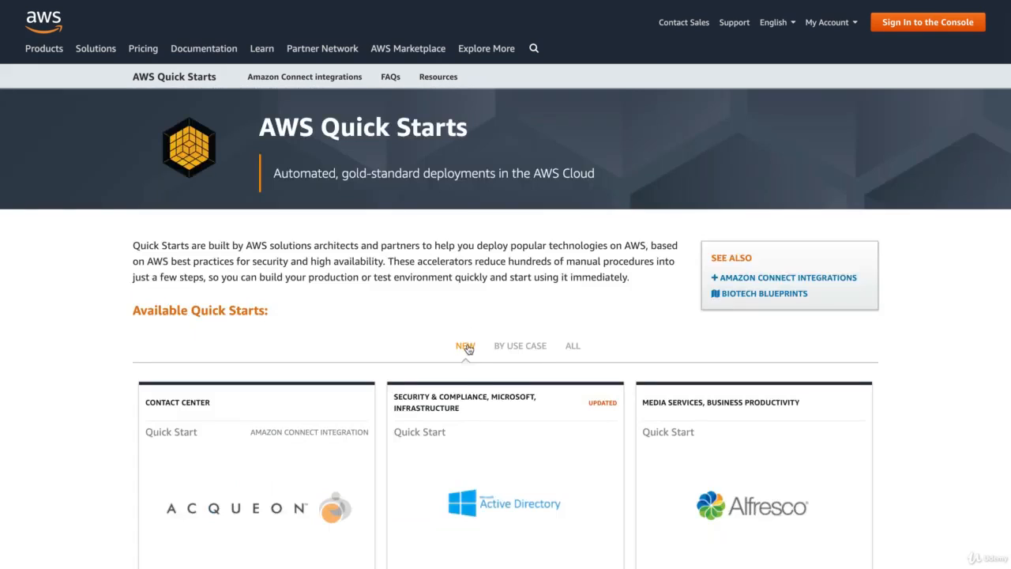
- Filter the Quick Starts by the Microsoft use case and look through the matching deployments
click(530, 352)
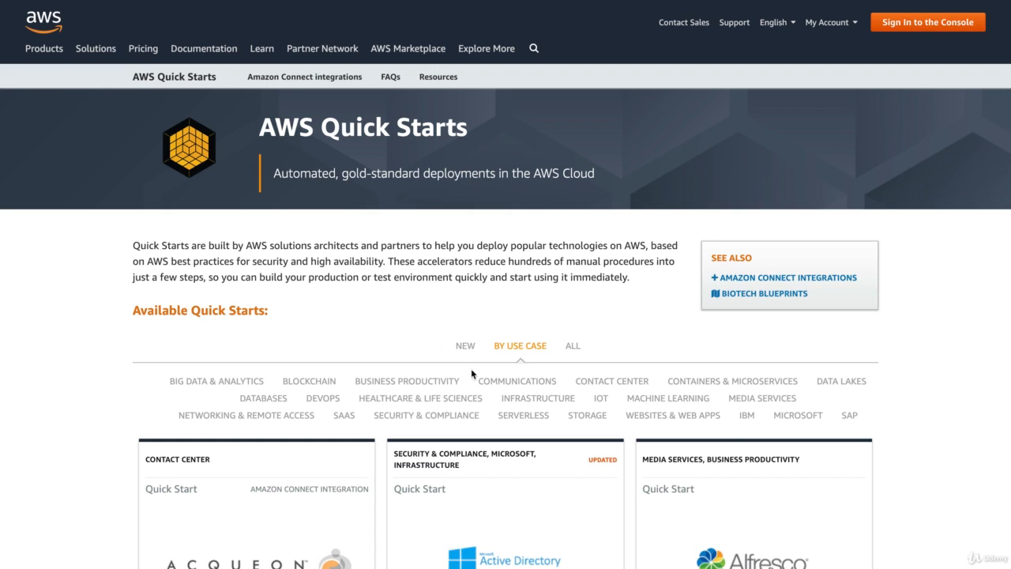
click(801, 419)
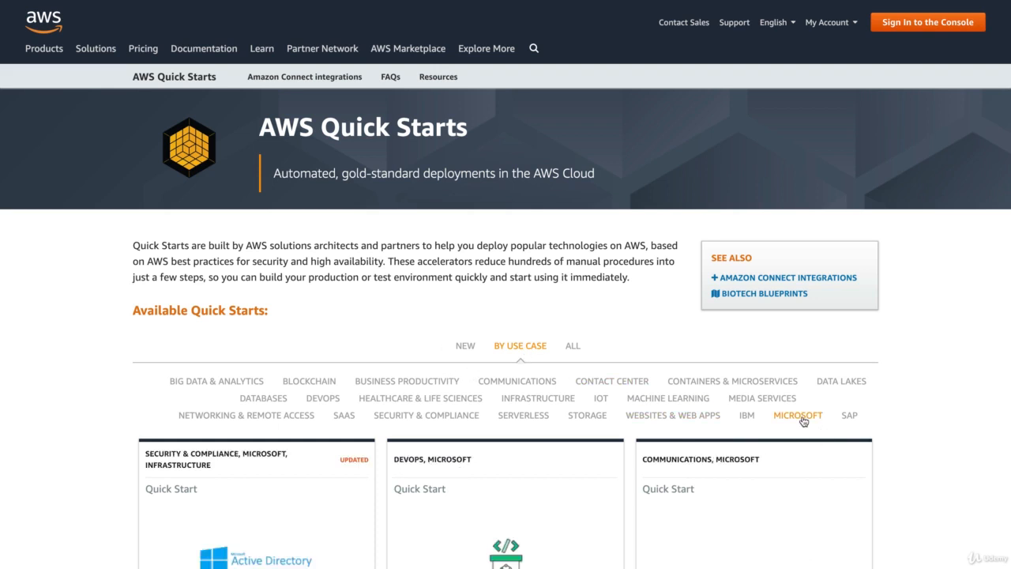
scroll(516, 355, down, 5)
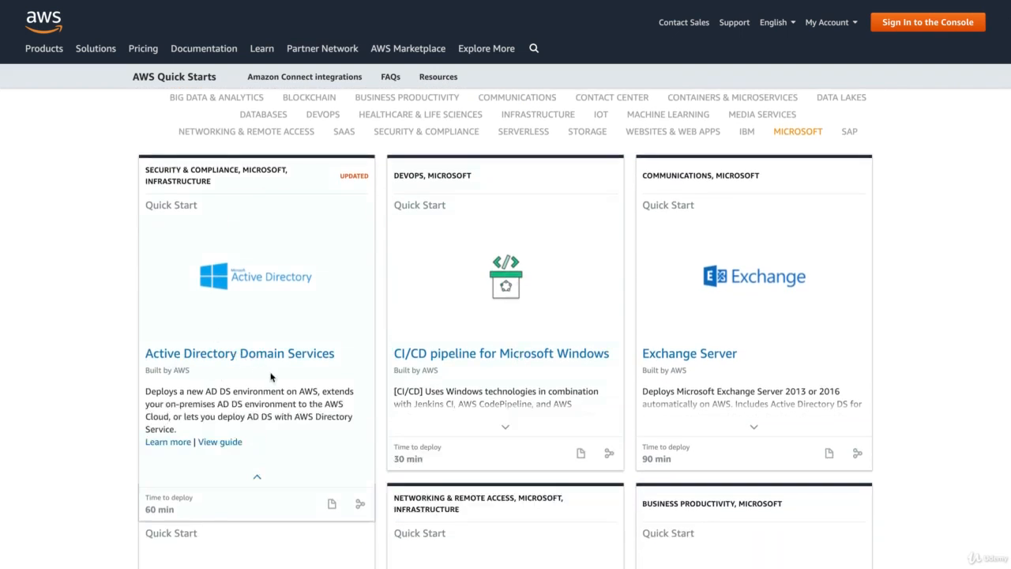
scroll(273, 332, down, 1)
scroll(707, 299, down, 3)
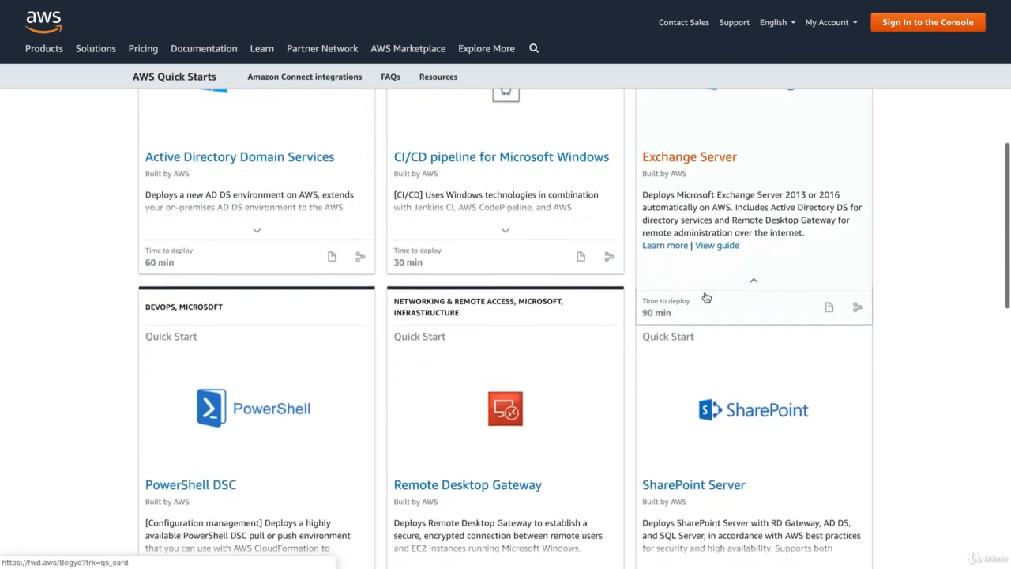
scroll(705, 297, down, 2)
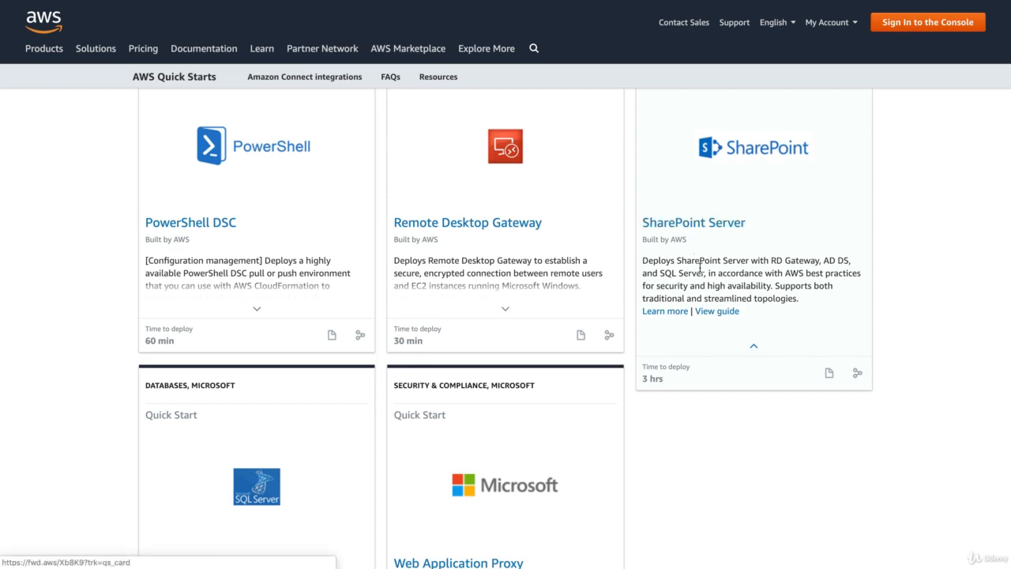
- Open the SharePoint Server Quick Start guide and examine its deployment overview and its options for launching or viewing the template
click(719, 313)
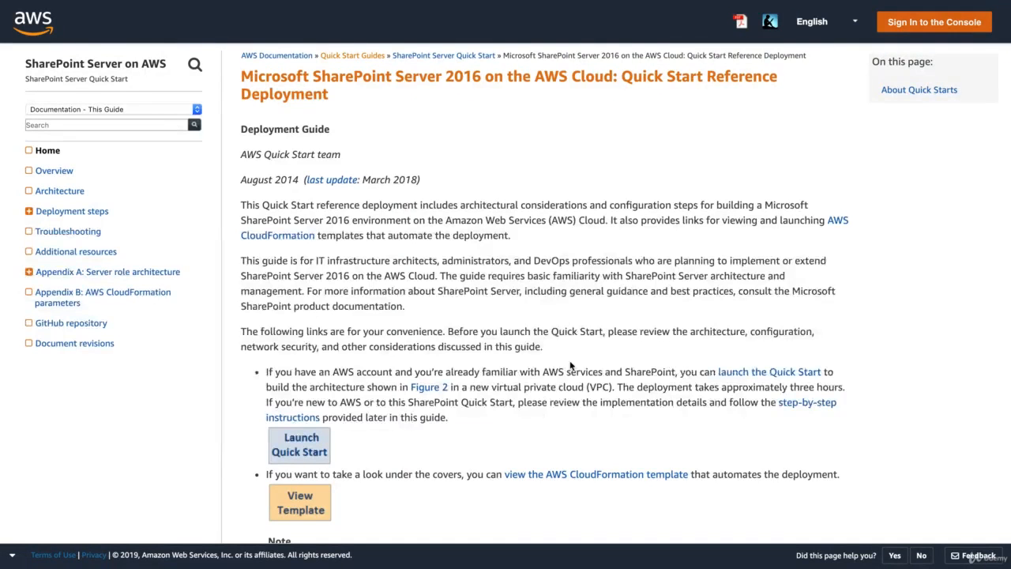
scroll(571, 365, down, 1)
scroll(571, 361, down, 1)
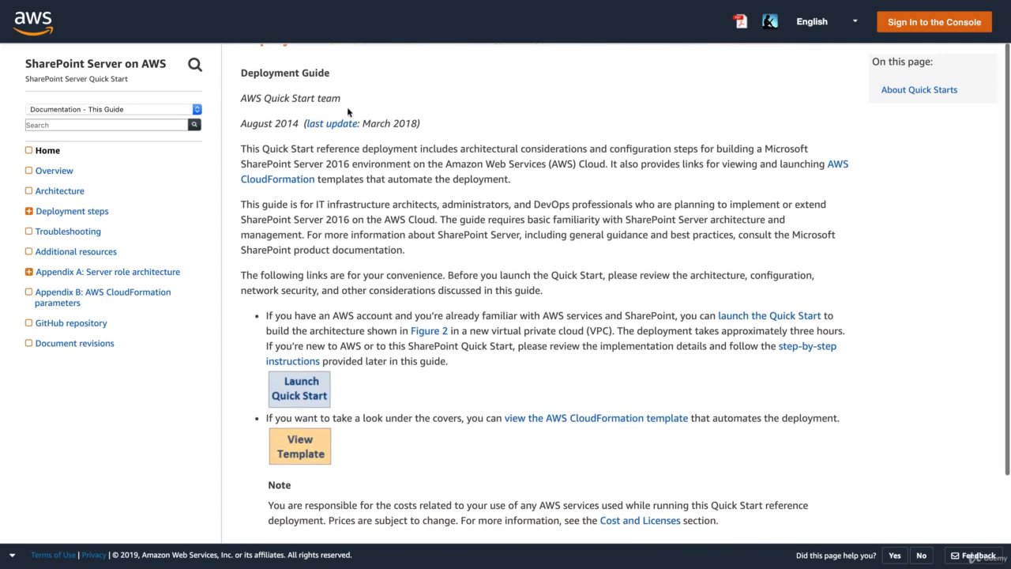
scroll(411, 237, down, 1)
scroll(418, 255, down, 2)
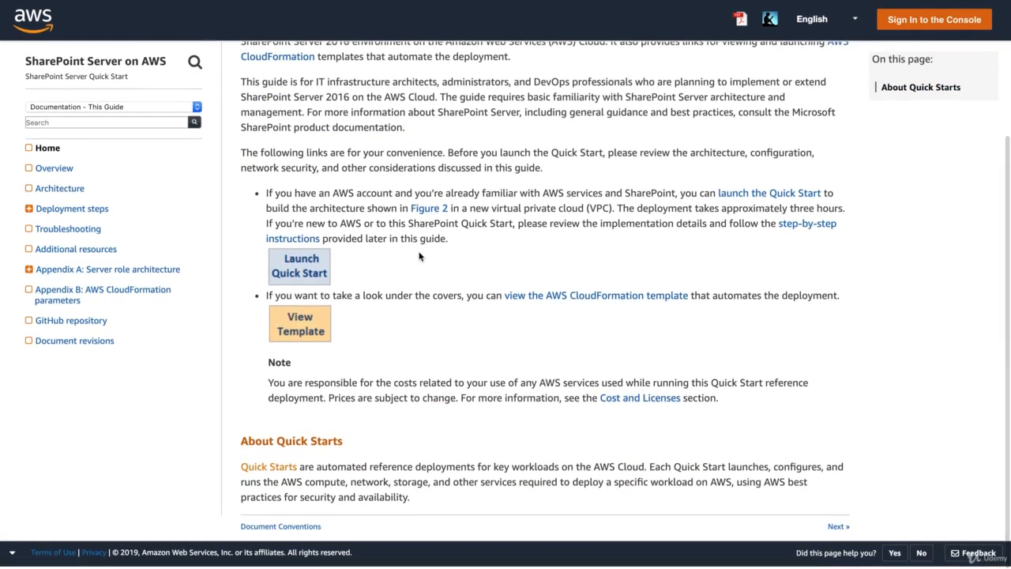
scroll(412, 255, up, 4)
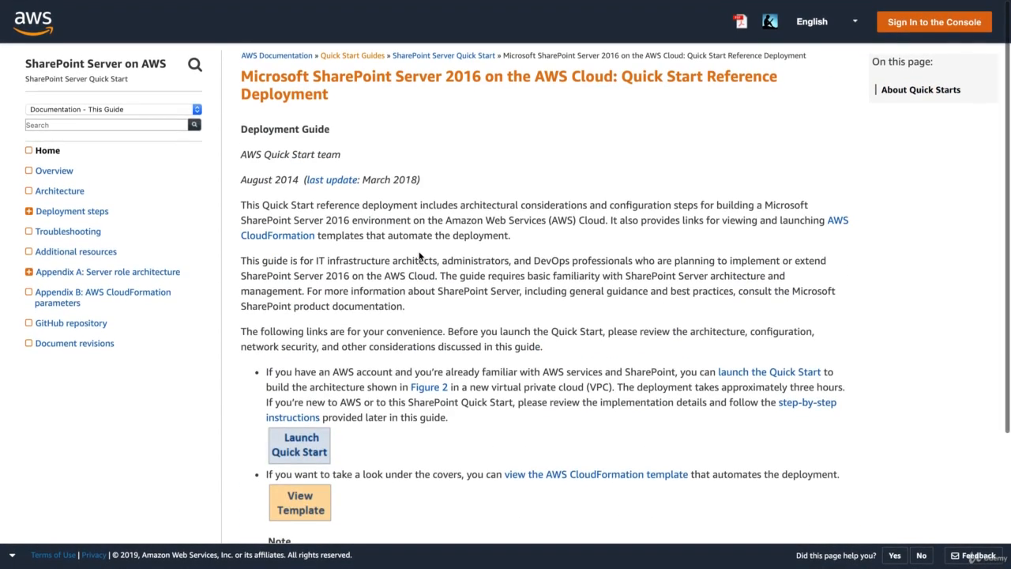
scroll(411, 272, down, 2)
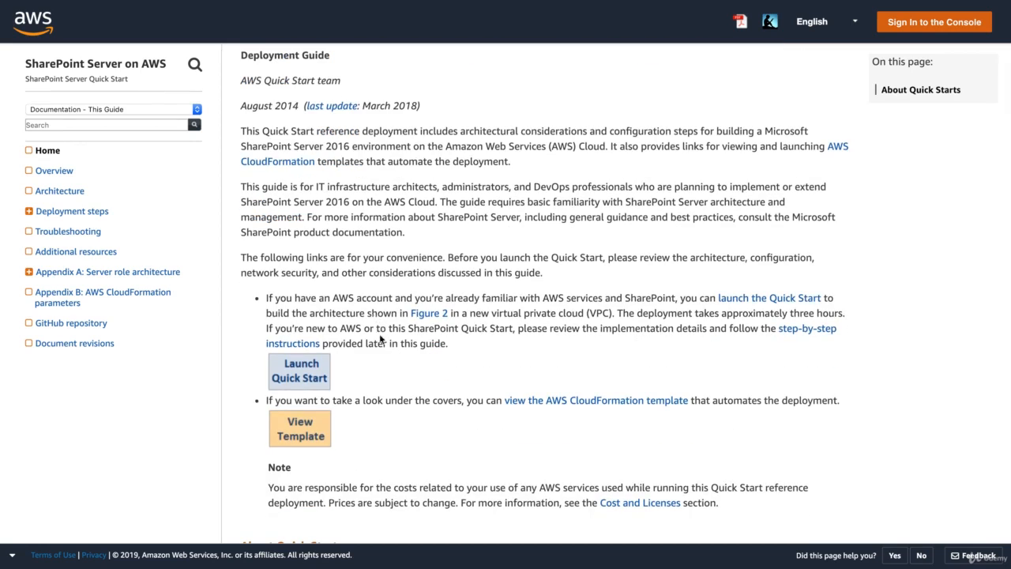
click(307, 376)
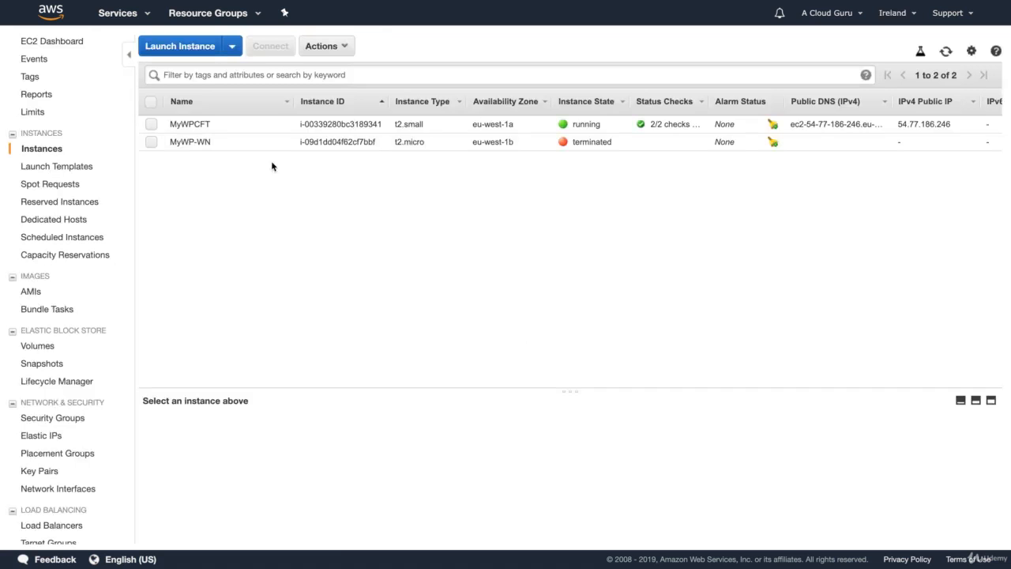
- Delete the MyWPBlog stack in CloudFormation and confirm the deletion
click(129, 14)
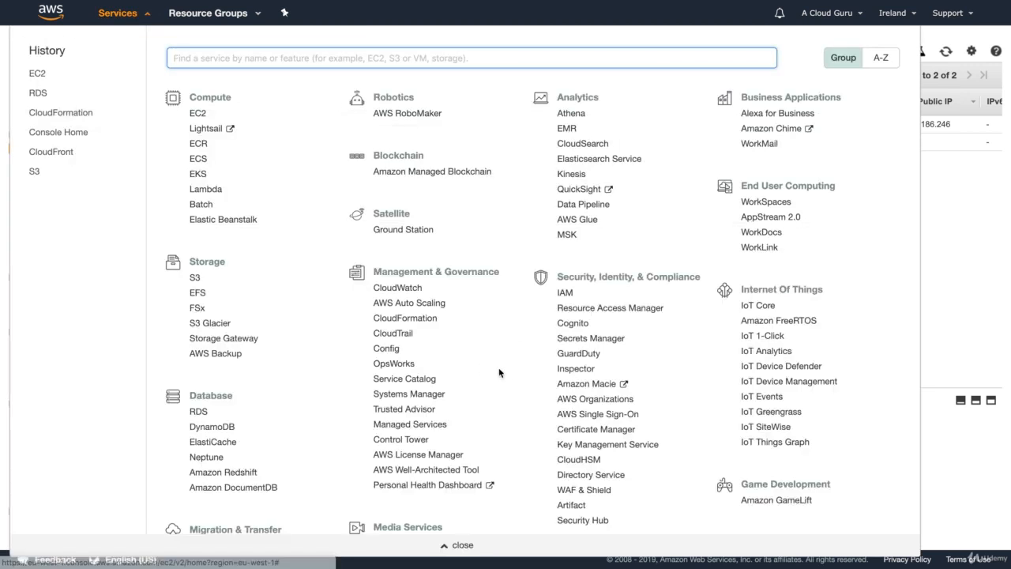
click(408, 320)
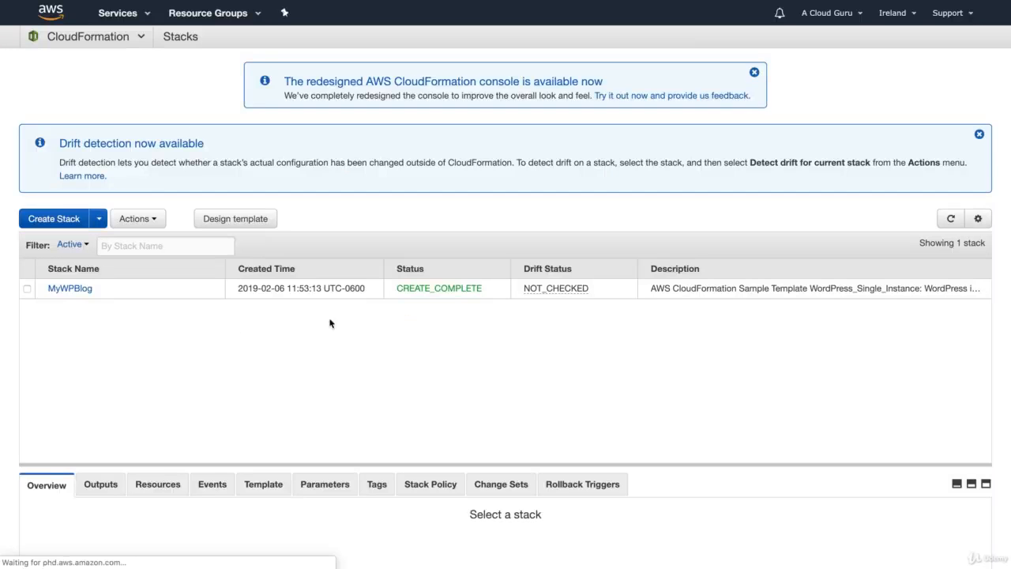
click(27, 289)
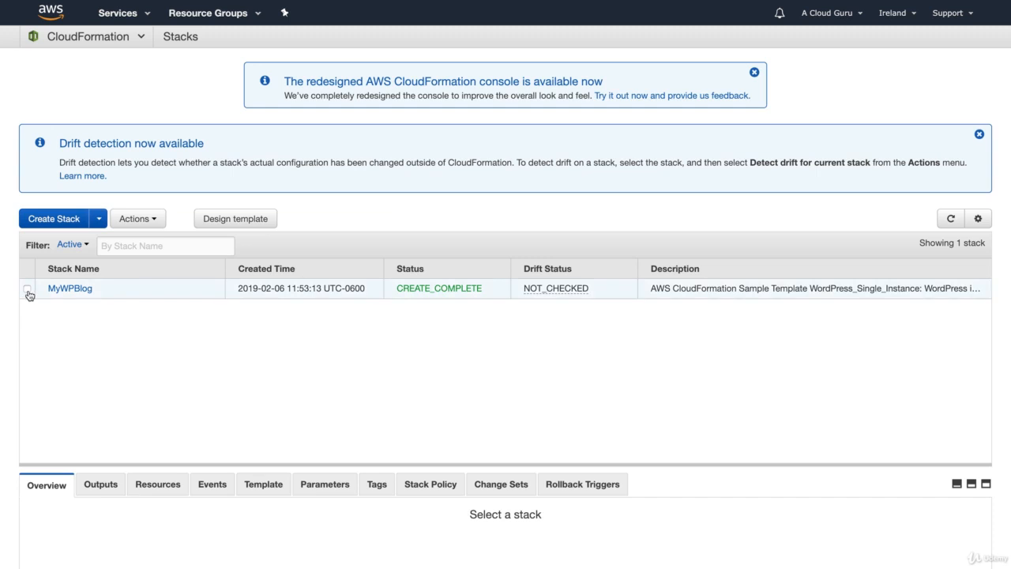
click(143, 219)
click(155, 314)
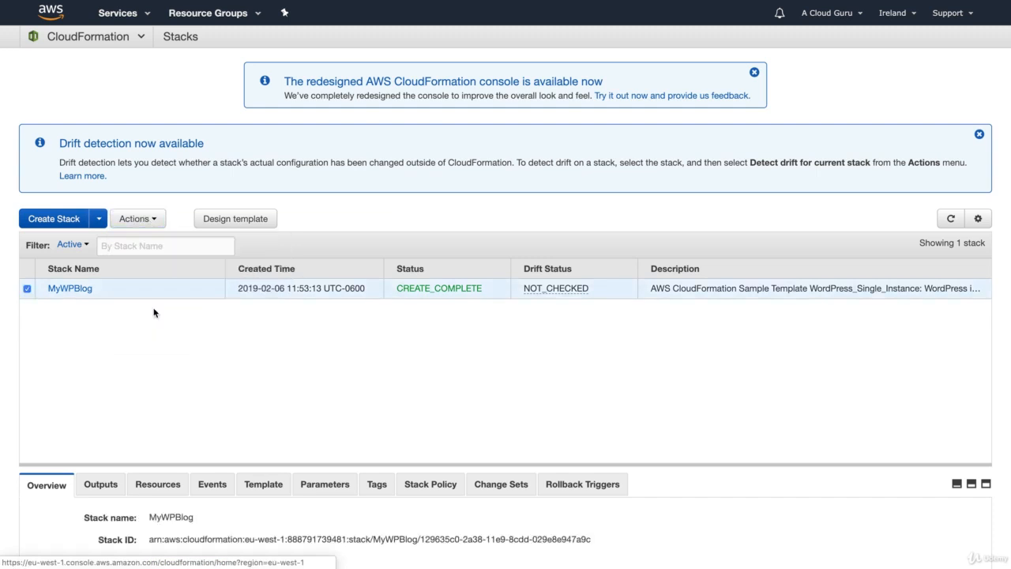
click(640, 204)
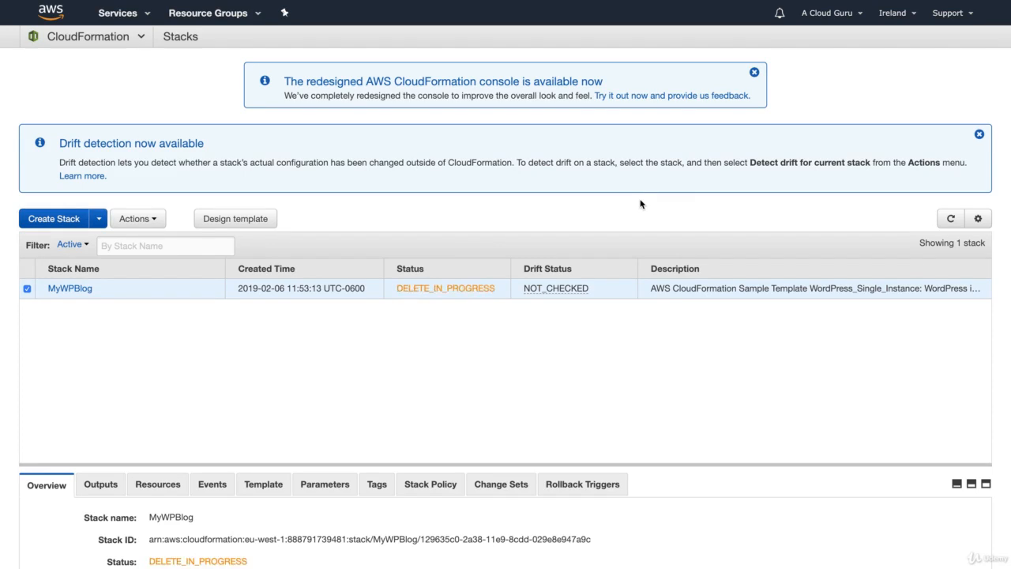